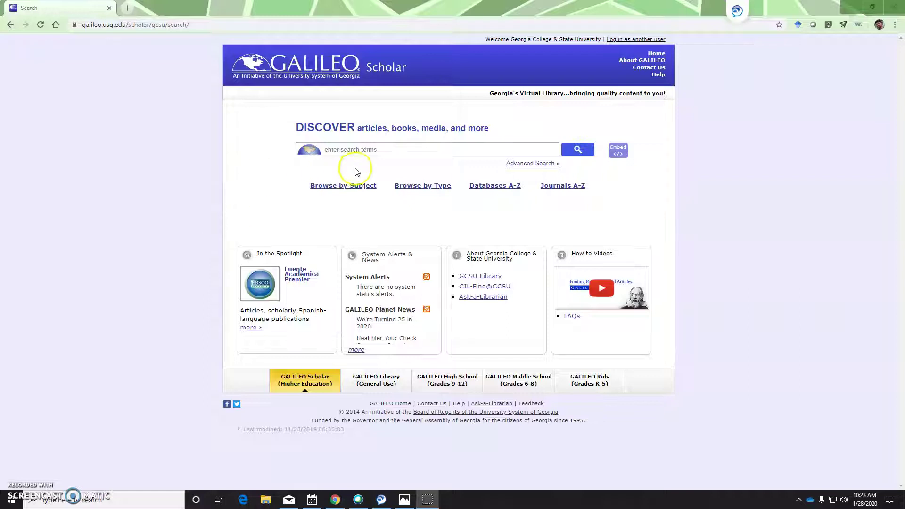
- Search the library for "the glass ceiling in state and local government"
{"action": "left_click", "coordinate": [362, 155]}
{"action": "type", "text": "the glass ceiling in state and local government"}
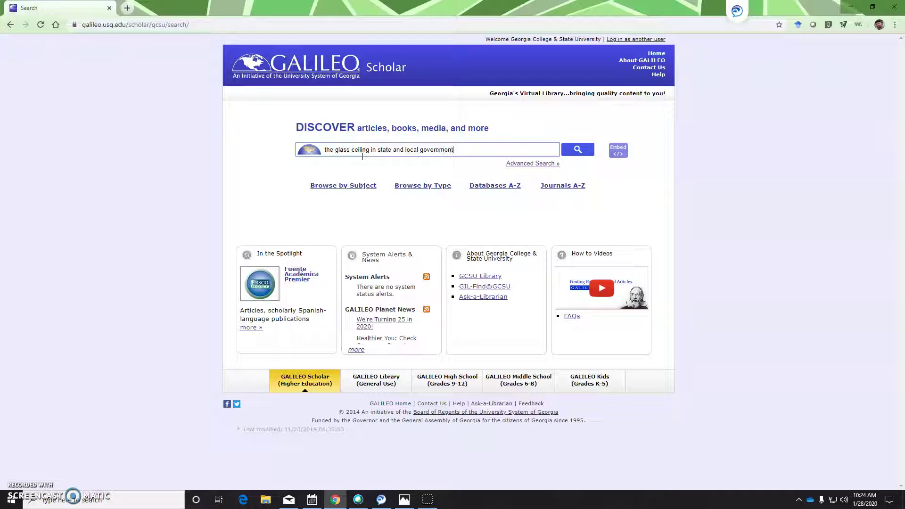
{"action": "left_click", "coordinate": [576, 151]}
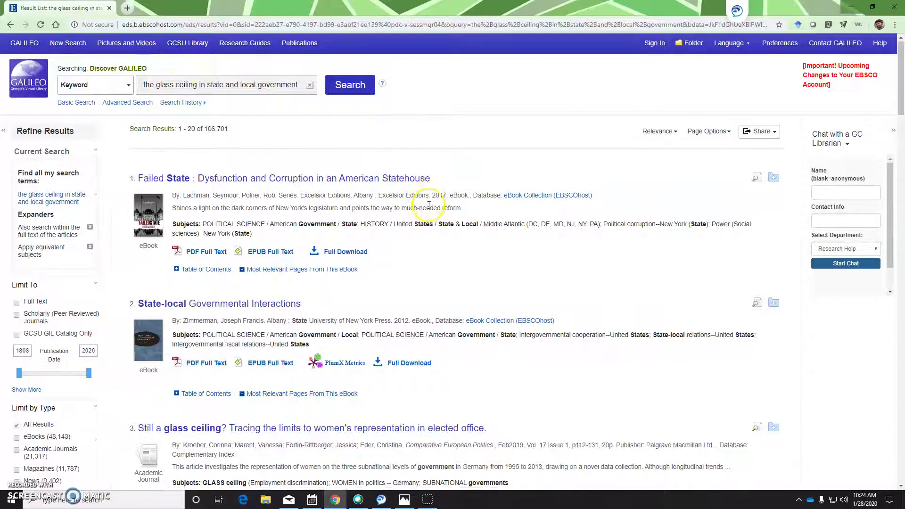
- Skim the first search results and open the advanced search form
{"action": "scroll", "coordinate": [430, 210], "scroll_direction": "down", "scroll_amount": 5}
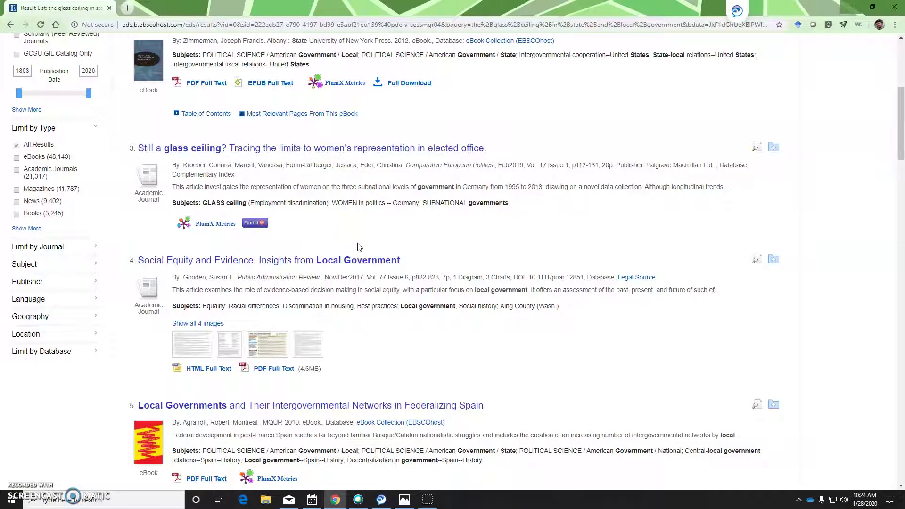
{"action": "scroll", "coordinate": [357, 246], "scroll_direction": "up", "scroll_amount": 6}
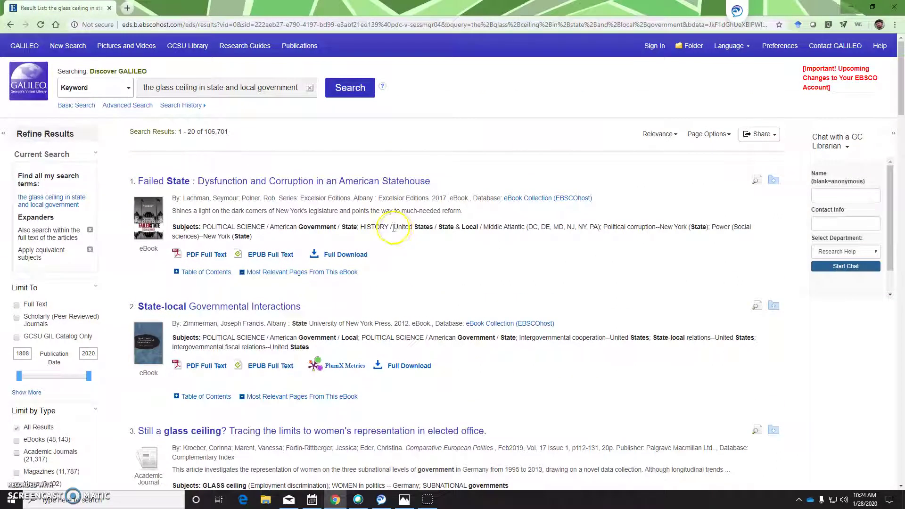
{"action": "left_click", "coordinate": [128, 105]}
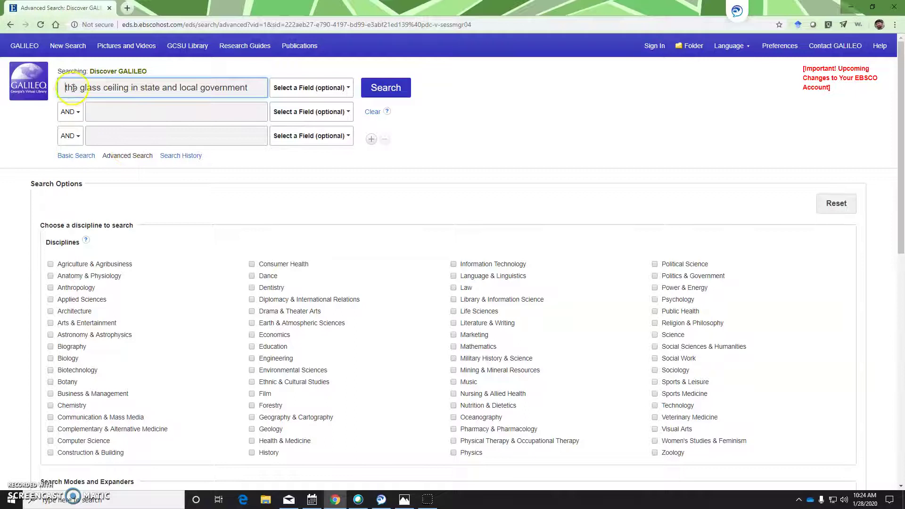
- Shorten the first search term to glass ceiling and run the advanced search
{"action": "triple_click", "coordinate": [158, 87]}
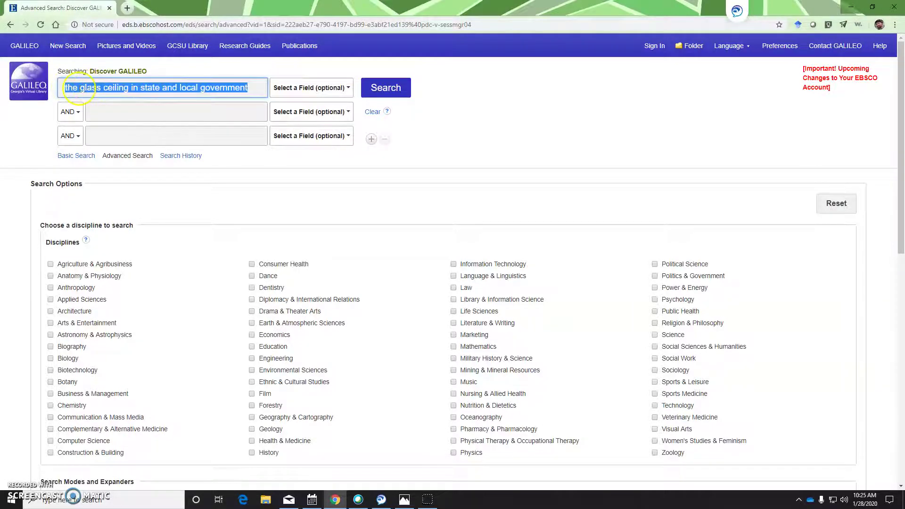
{"action": "left_click", "coordinate": [77, 89]}
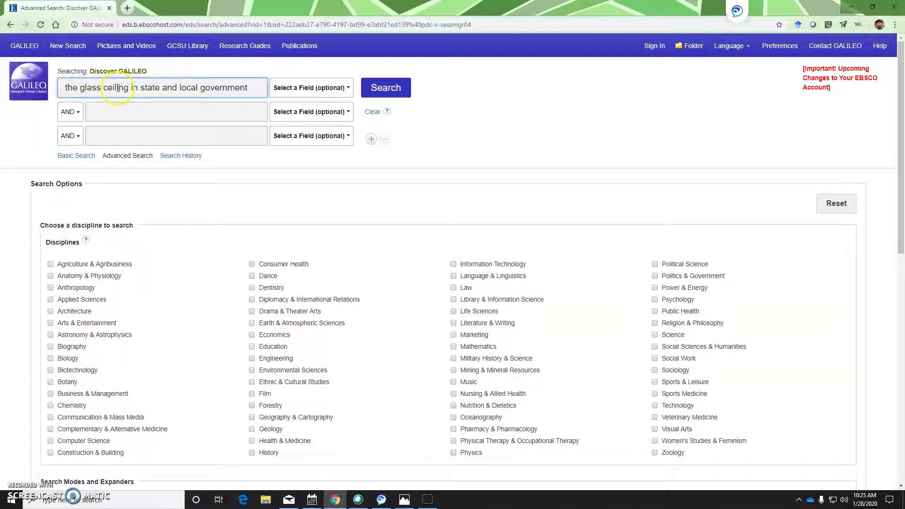
{"action": "left_click_drag", "start_coordinate": [80, 88], "coordinate": [61, 88]}
{"action": "key", "text": "BackSpace"}
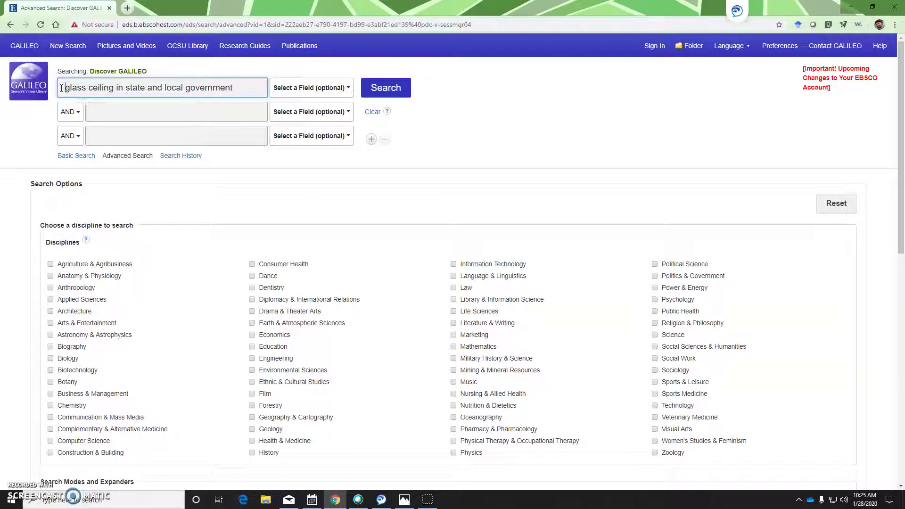
{"action": "left_click_drag", "start_coordinate": [114, 88], "coordinate": [254, 87]}
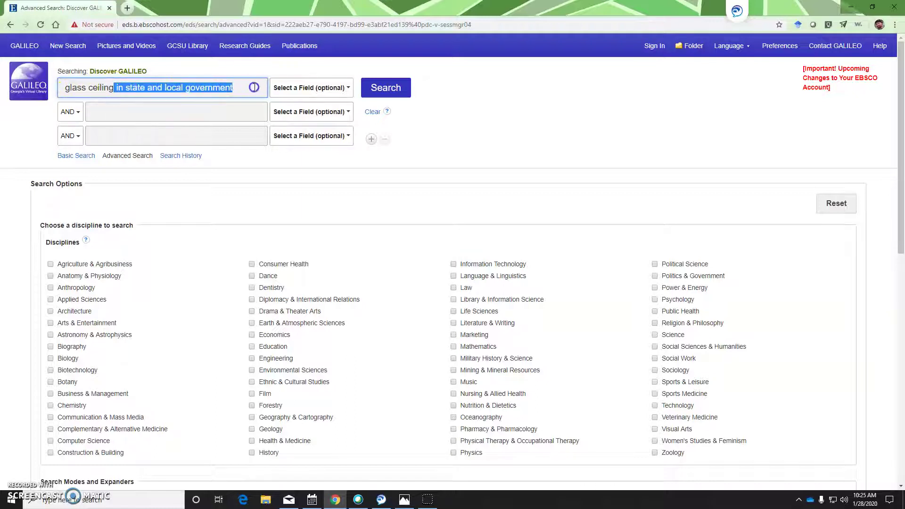
{"action": "key", "text": "BackSpace"}
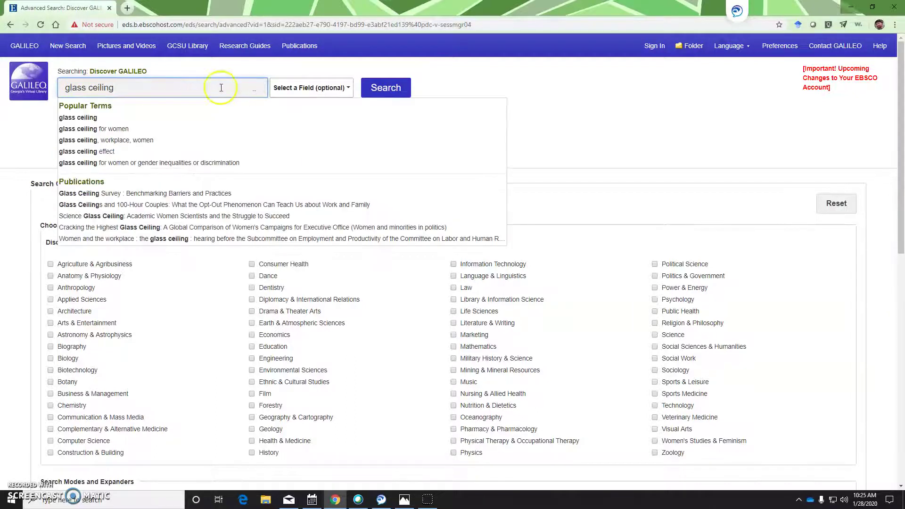
{"action": "left_click", "coordinate": [376, 91]}
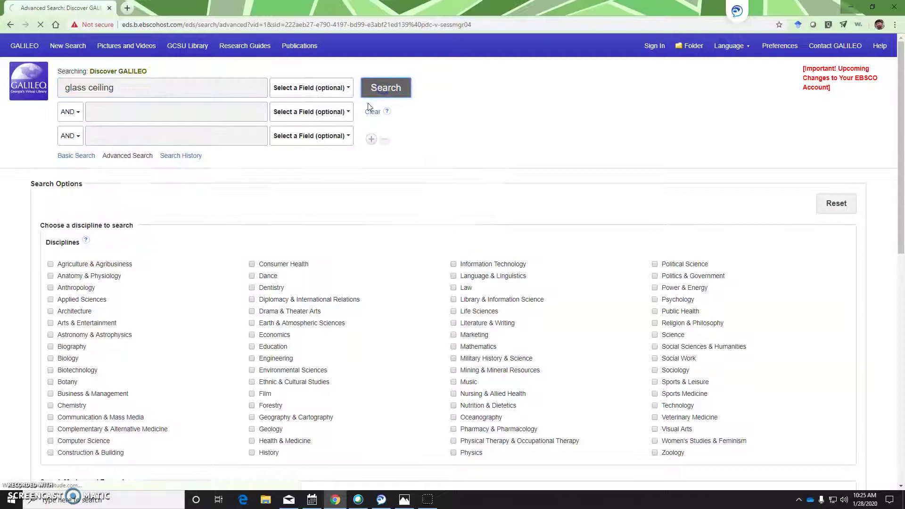
{"action": "left_click", "coordinate": [381, 104]}
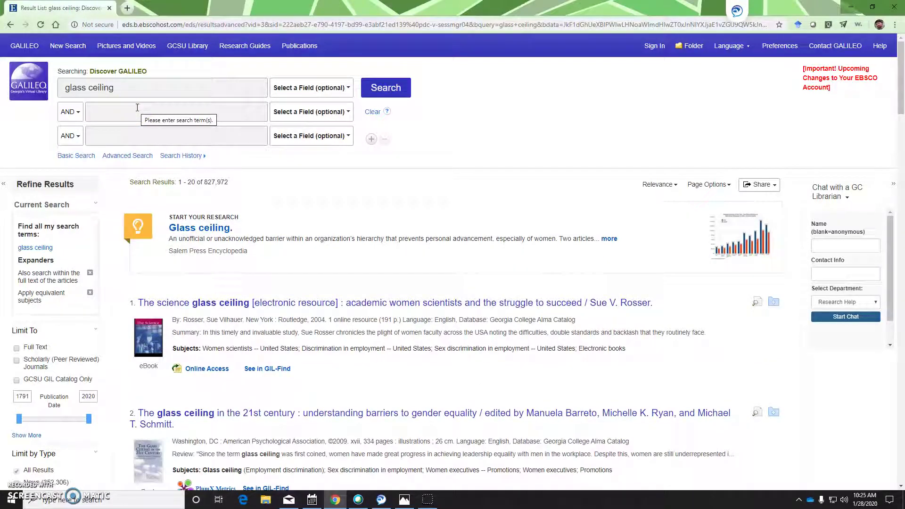
- Look through the glass ceiling results, examining the titles, source types and subject terms of the listed items
{"action": "left_click", "coordinate": [78, 88]}
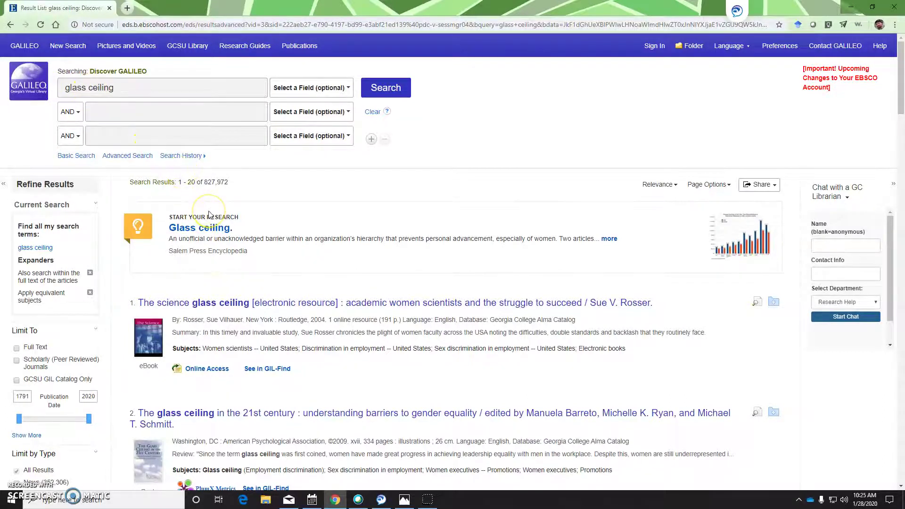
{"action": "scroll", "coordinate": [210, 215], "scroll_direction": "down", "scroll_amount": 4}
{"action": "scroll", "coordinate": [209, 215], "scroll_direction": "up", "scroll_amount": 1}
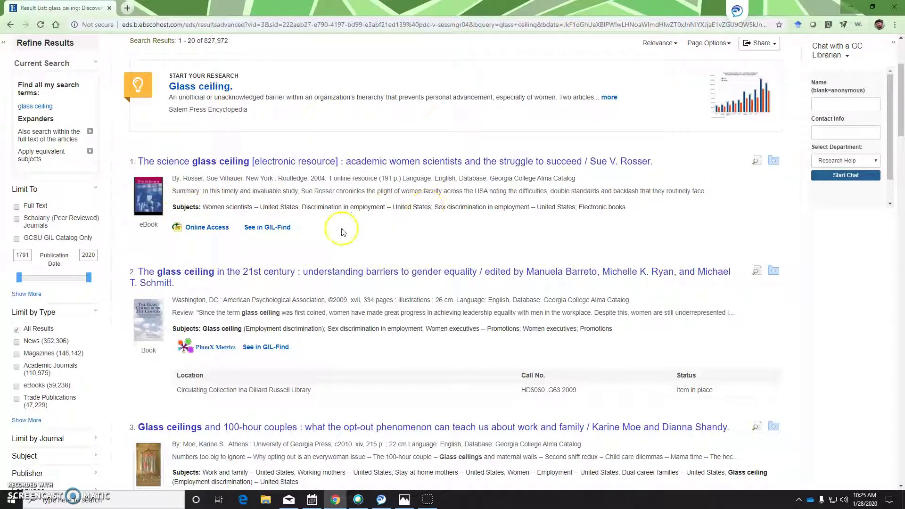
{"action": "scroll", "coordinate": [341, 232], "scroll_direction": "down", "scroll_amount": 2}
{"action": "scroll", "coordinate": [341, 232], "scroll_direction": "down", "scroll_amount": 3}
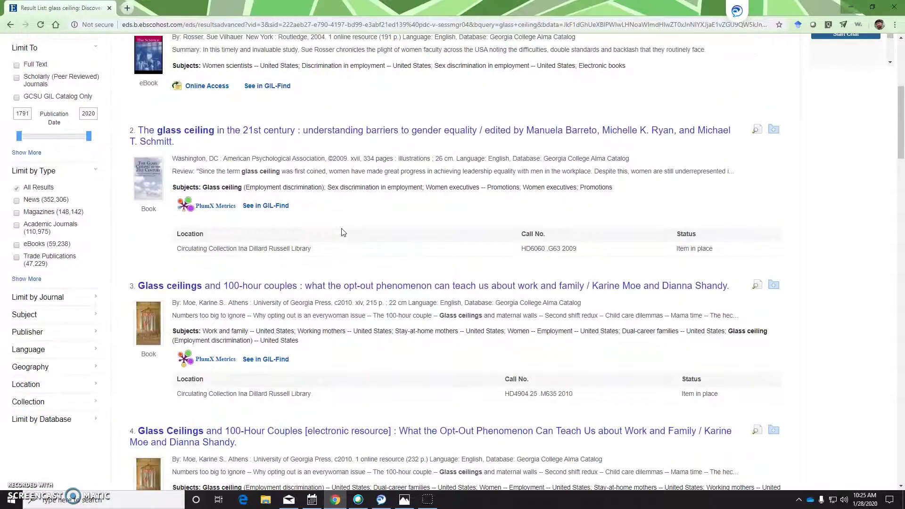
{"action": "scroll", "coordinate": [343, 232], "scroll_direction": "down", "scroll_amount": 3}
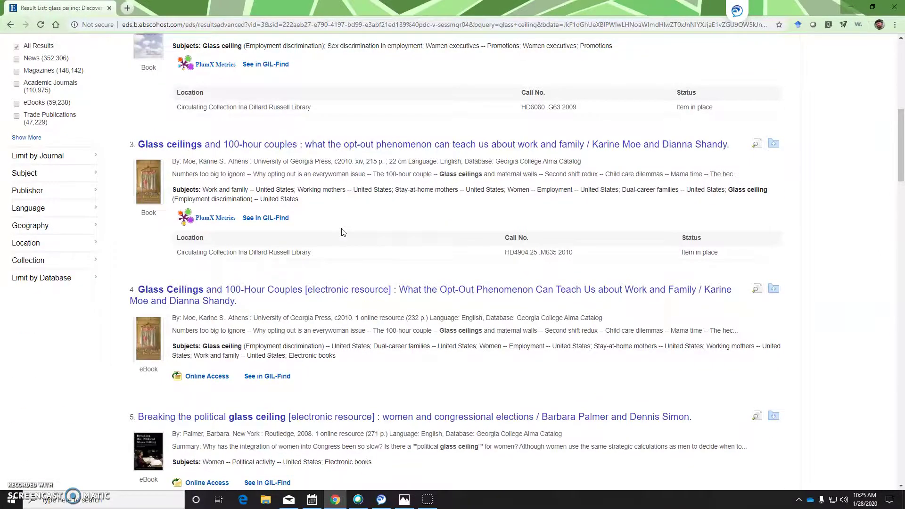
{"action": "scroll", "coordinate": [343, 232], "scroll_direction": "up", "scroll_amount": 4}
{"action": "mouse_move", "coordinate": [230, 153]}
{"action": "scroll", "coordinate": [220, 235], "scroll_direction": "down", "scroll_amount": 5}
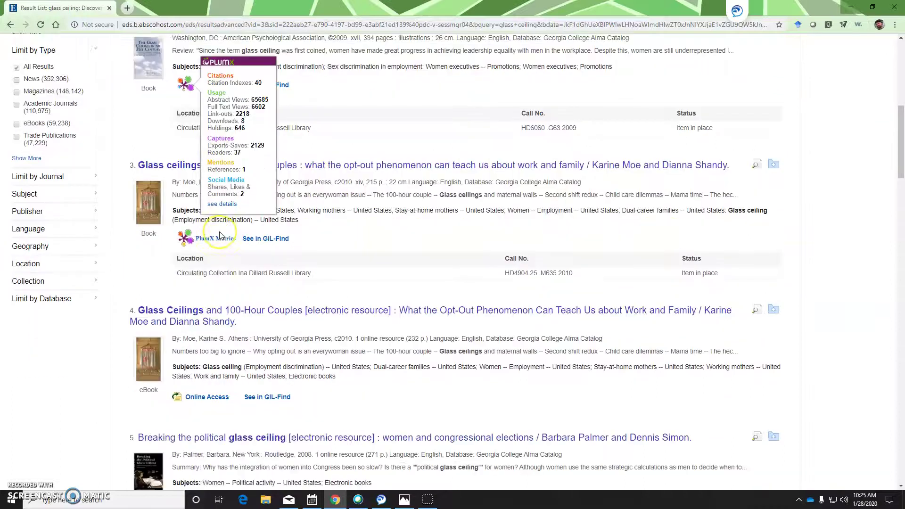
{"action": "scroll", "coordinate": [220, 234], "scroll_direction": "down", "scroll_amount": 3}
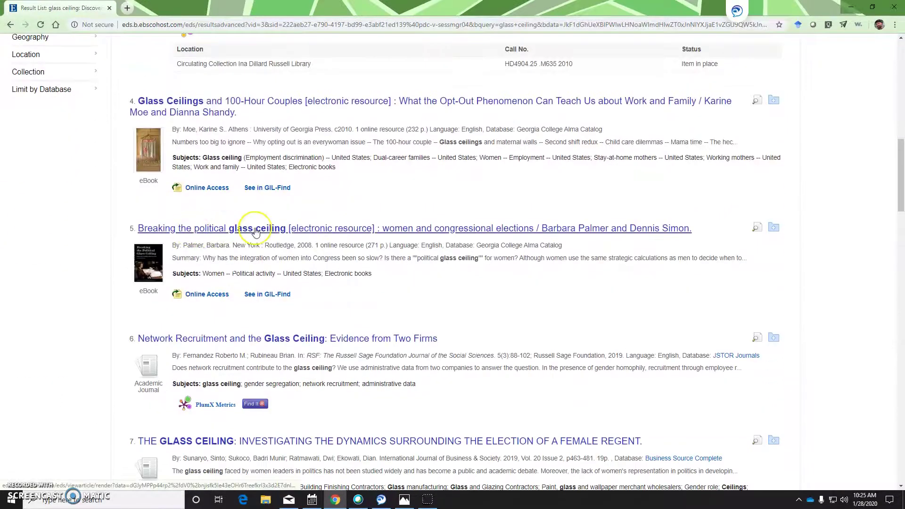
{"action": "scroll", "coordinate": [255, 231], "scroll_direction": "down", "scroll_amount": 4}
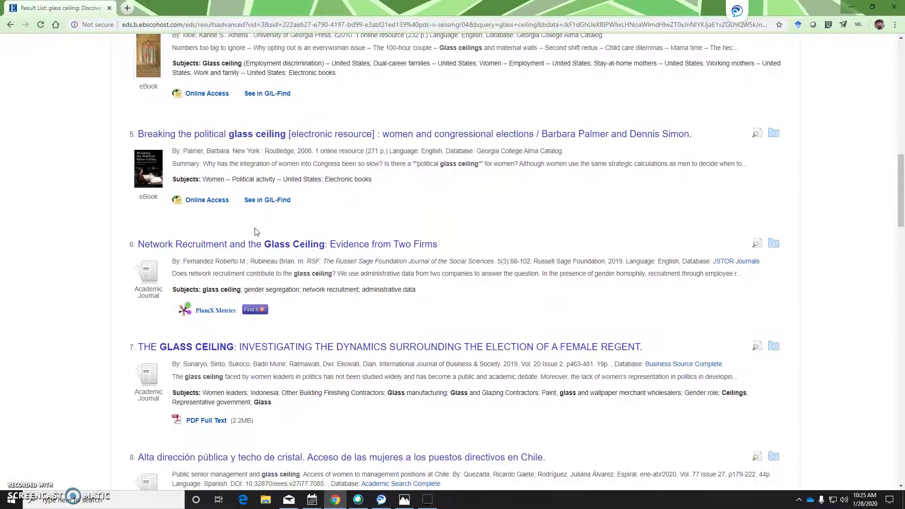
{"action": "scroll", "coordinate": [254, 232], "scroll_direction": "down", "scroll_amount": 1}
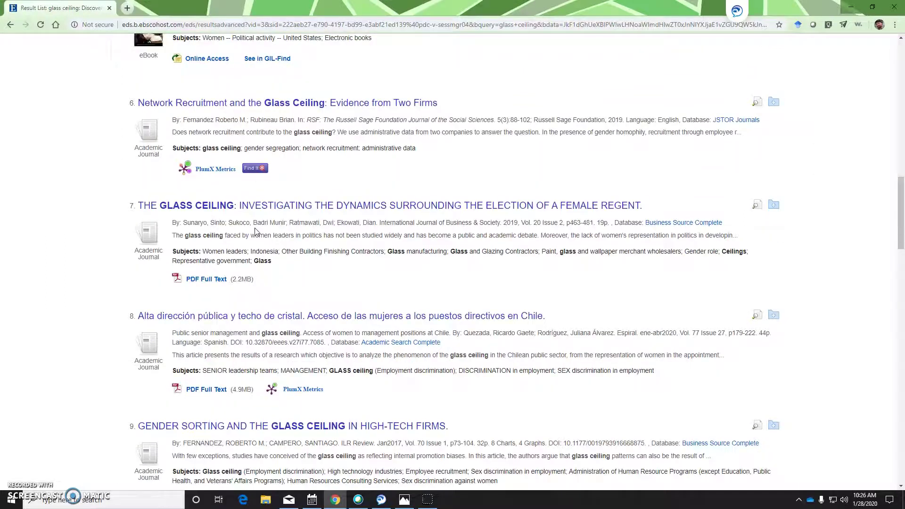
{"action": "scroll", "coordinate": [216, 219], "scroll_direction": "down", "scroll_amount": 2}
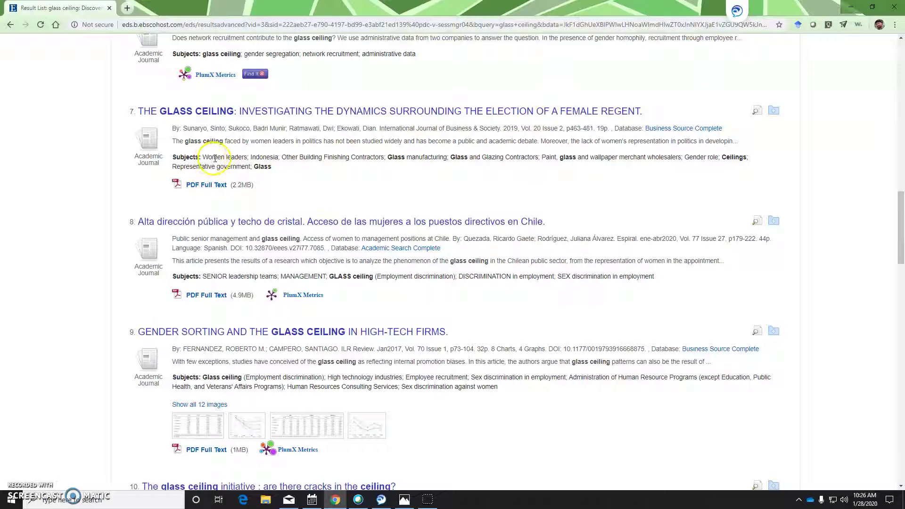
{"action": "scroll", "coordinate": [273, 156], "scroll_direction": "down", "scroll_amount": 4}
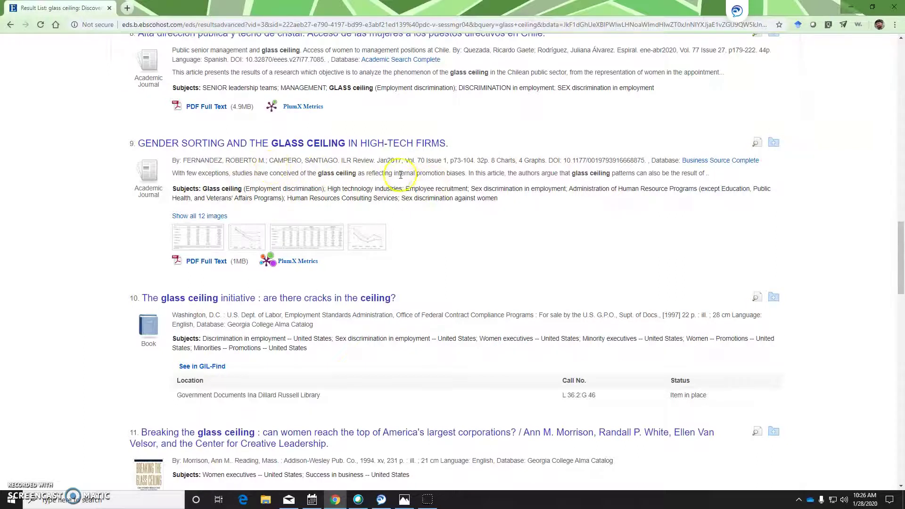
- Enclose the term glass ceiling in quotation marks, rerun the search as an exact phrase and check the result count
{"action": "left_click_drag", "start_coordinate": [902, 269], "coordinate": [901, 70]}
{"action": "left_click", "coordinate": [177, 89]}
{"action": "type", "text": "\""}
{"action": "left_click", "coordinate": [63, 88]}
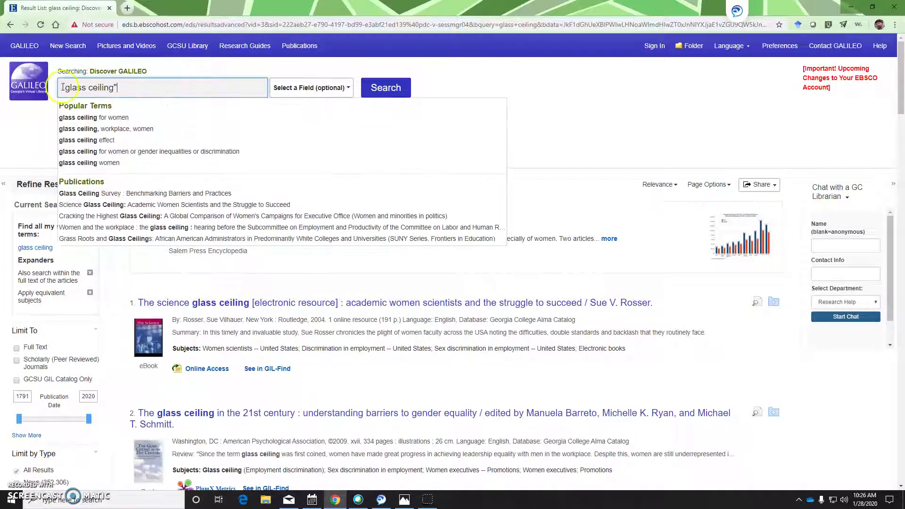
{"action": "type", "text": "\""}
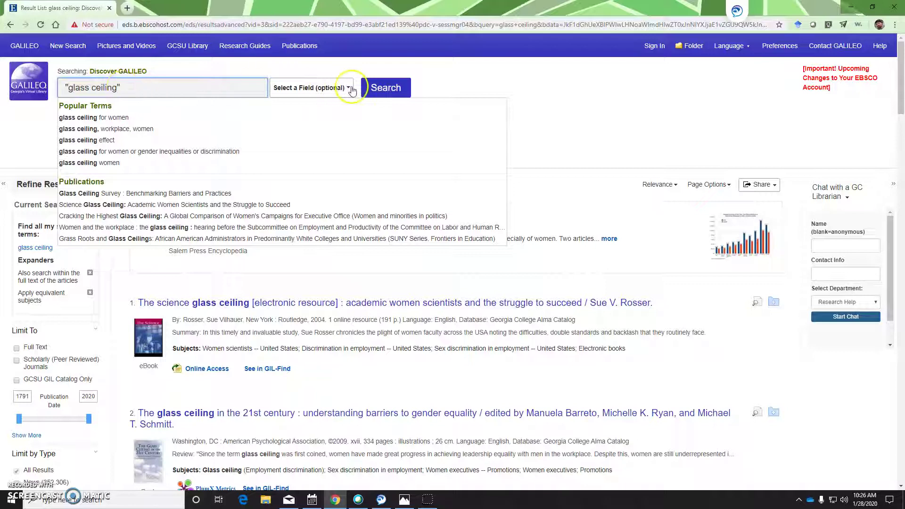
{"action": "left_click", "coordinate": [397, 92]}
{"action": "left_click_drag", "start_coordinate": [204, 183], "coordinate": [221, 182]}
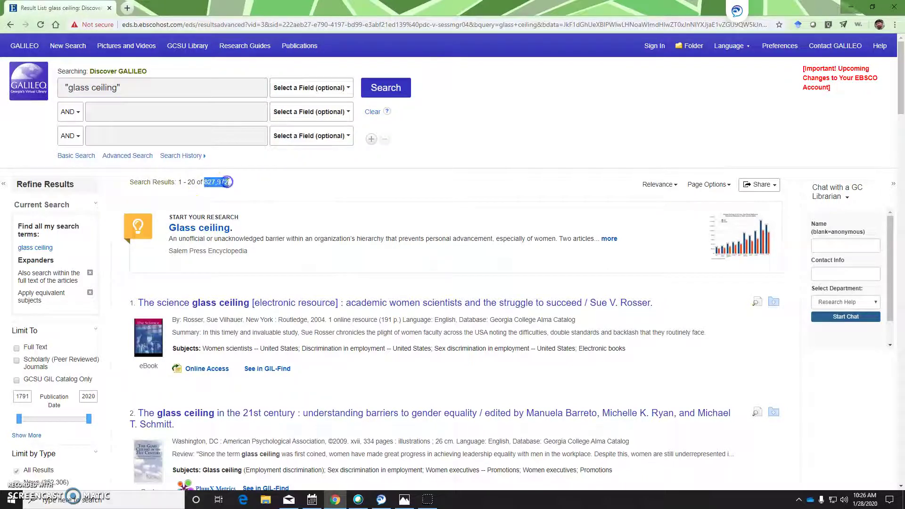
{"action": "left_click", "coordinate": [372, 94]}
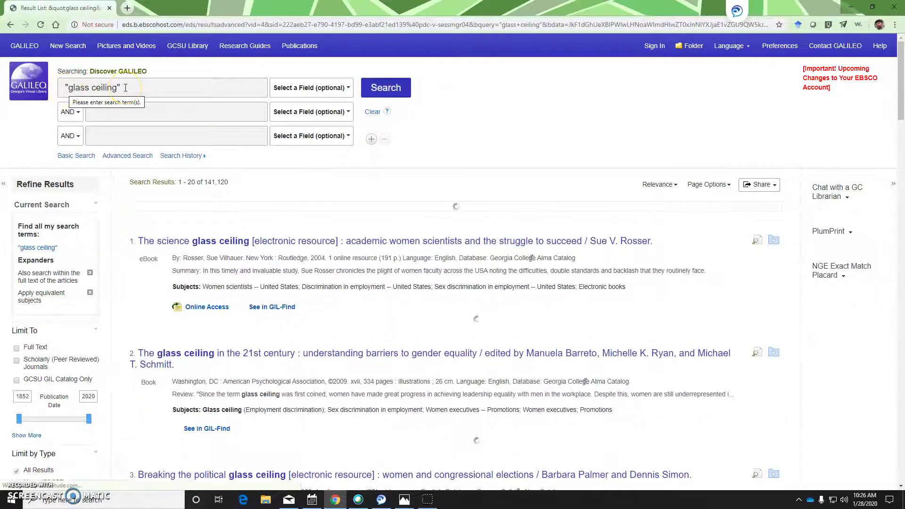
{"action": "left_click_drag", "start_coordinate": [204, 183], "coordinate": [225, 184]}
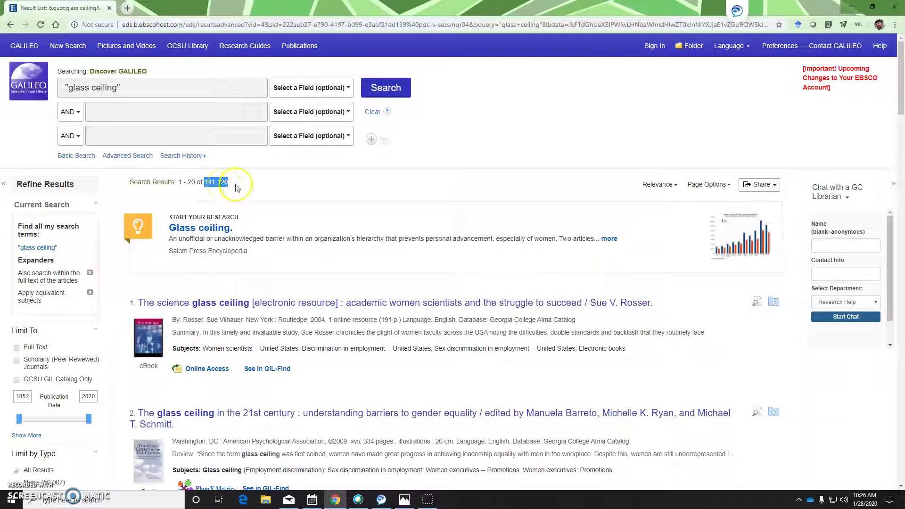
{"action": "left_click", "coordinate": [268, 187]}
- Open a blank Notepad document for notes and return to the search results in the browser
{"action": "scroll", "coordinate": [267, 187], "scroll_direction": "down", "scroll_amount": 2}
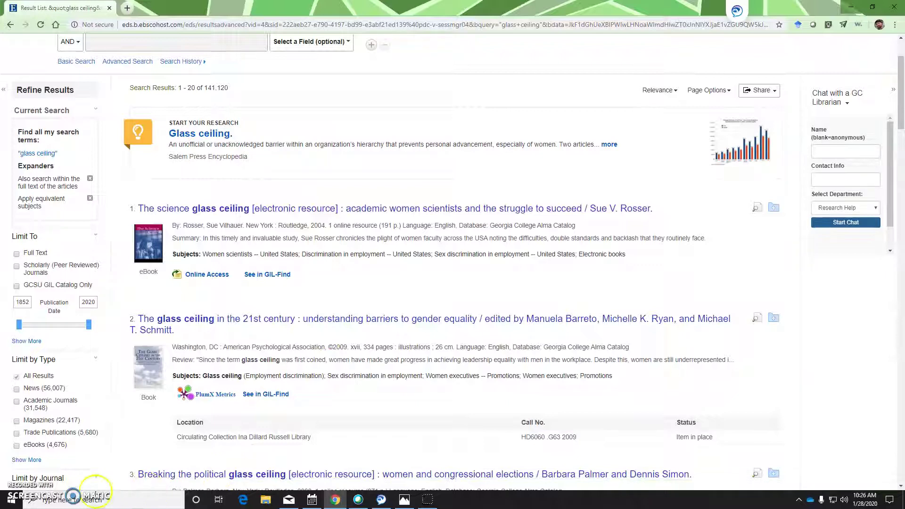
{"action": "left_click", "coordinate": [56, 501]}
{"action": "type", "text": "not"}
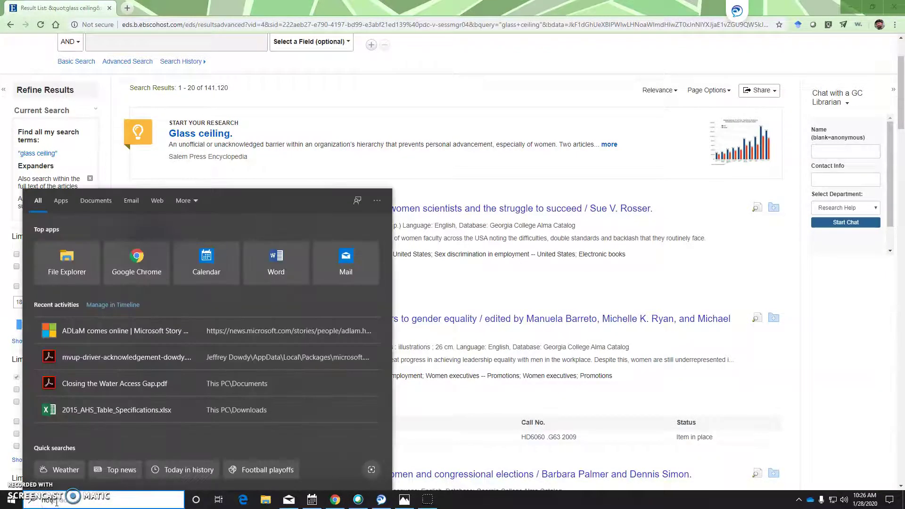
{"action": "type", "text": "ep"}
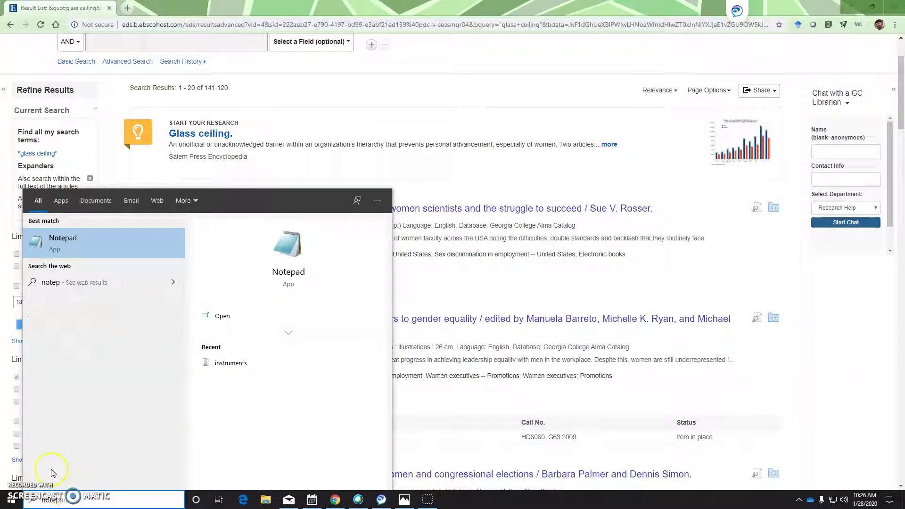
{"action": "left_click", "coordinate": [80, 243]}
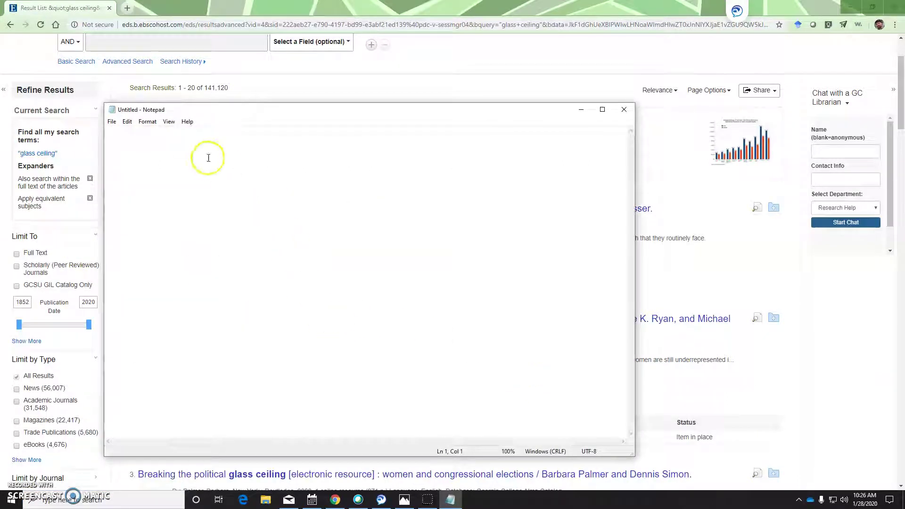
{"action": "key", "text": "alt+Tab"}
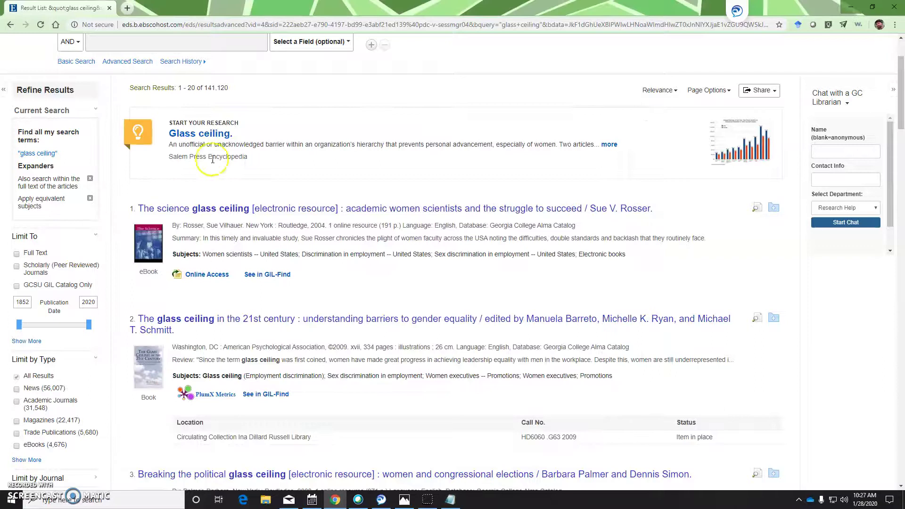
- Open the detailed record of the book "The glass ceiling in the 21st century" and view its subject terms and abstract
{"action": "scroll", "coordinate": [271, 254], "scroll_direction": "down", "scroll_amount": 2}
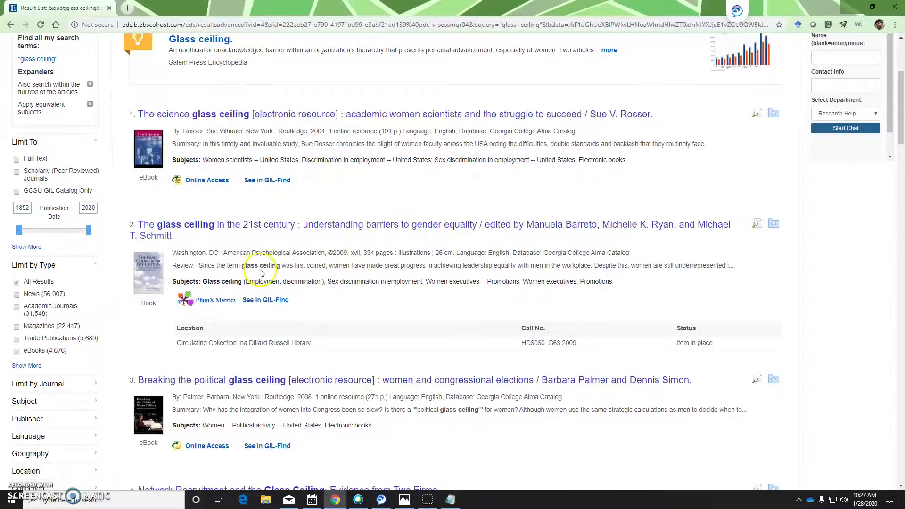
{"action": "left_click", "coordinate": [220, 226]}
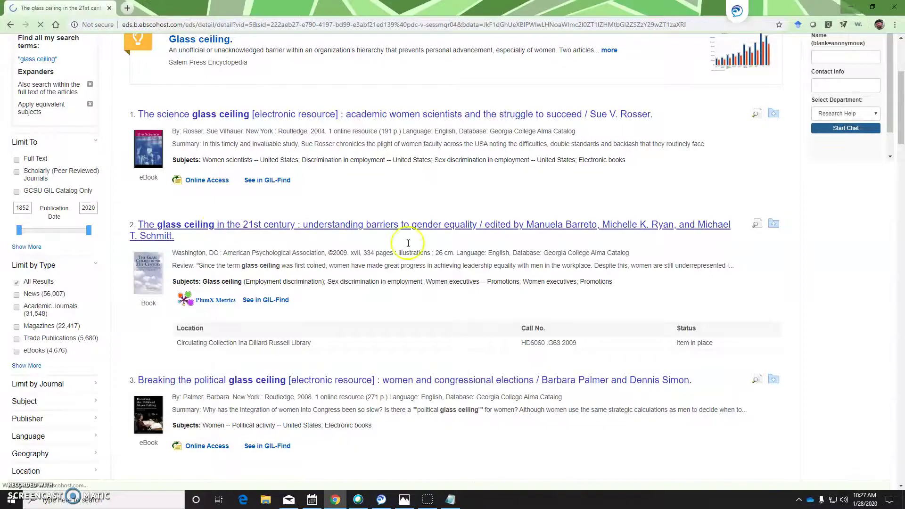
{"action": "scroll", "coordinate": [395, 316], "scroll_direction": "down", "scroll_amount": 3}
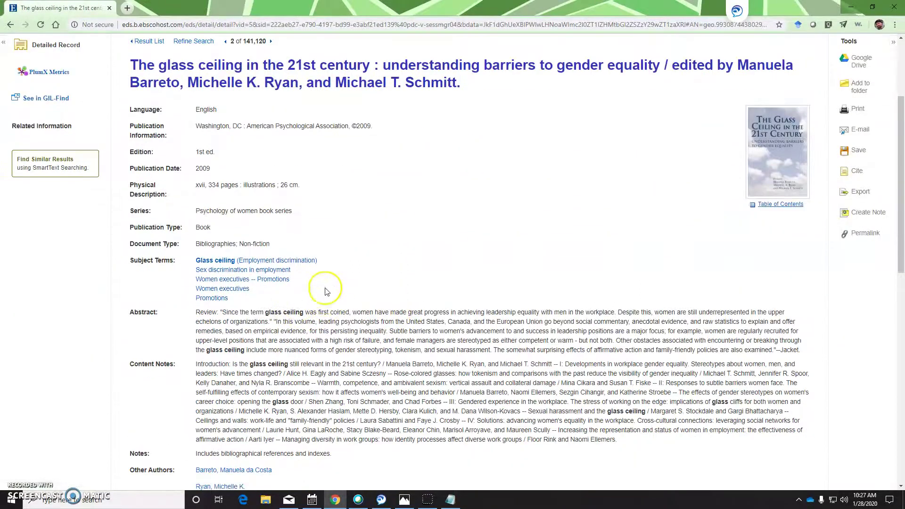
- Copy the subject term "Sex discrimination in employment" from the book record into the Notepad notes and return to the record
{"action": "left_click_drag", "start_coordinate": [298, 272], "coordinate": [198, 269]}
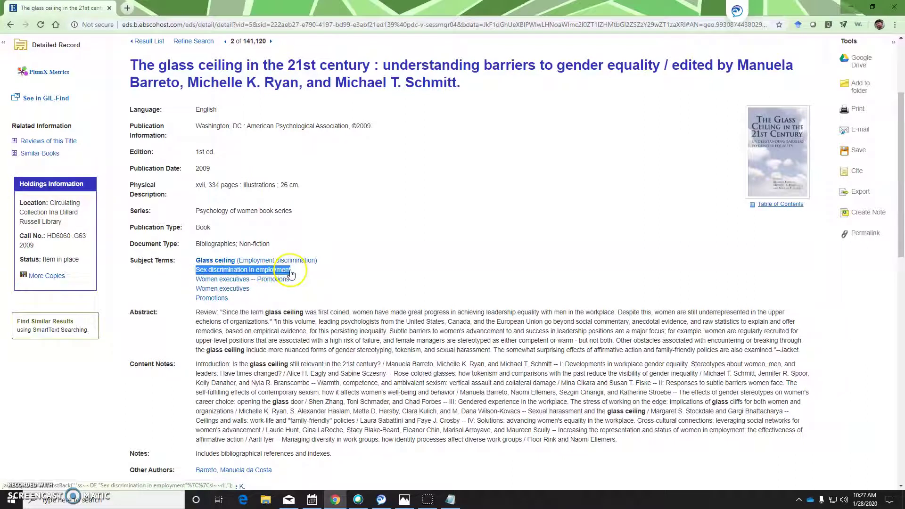
{"action": "key", "text": "ctrl+c"}
{"action": "key", "text": "alt+Tab"}
{"action": "key", "text": "ctrl+v"}
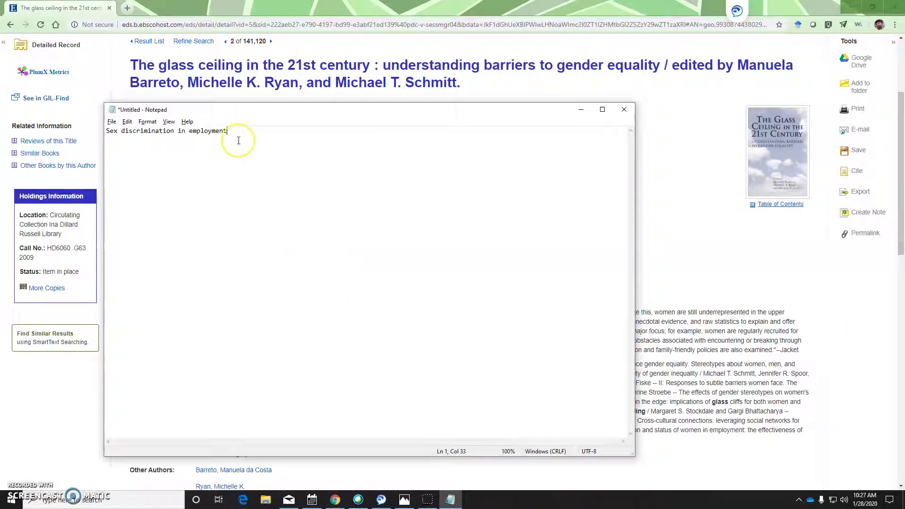
{"action": "key", "text": "alt+Tab"}
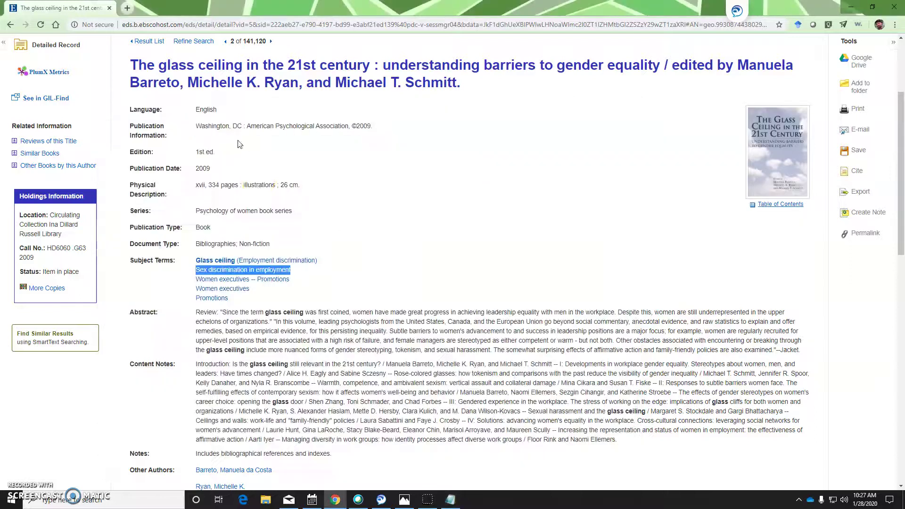
- Add the subject term "Glass ceiling (Employment discrimination)" on a separate line of the Notepad notes and return to the browser record
{"action": "left_click", "coordinate": [194, 261]}
{"action": "left_click_drag", "start_coordinate": [194, 262], "coordinate": [326, 261]}
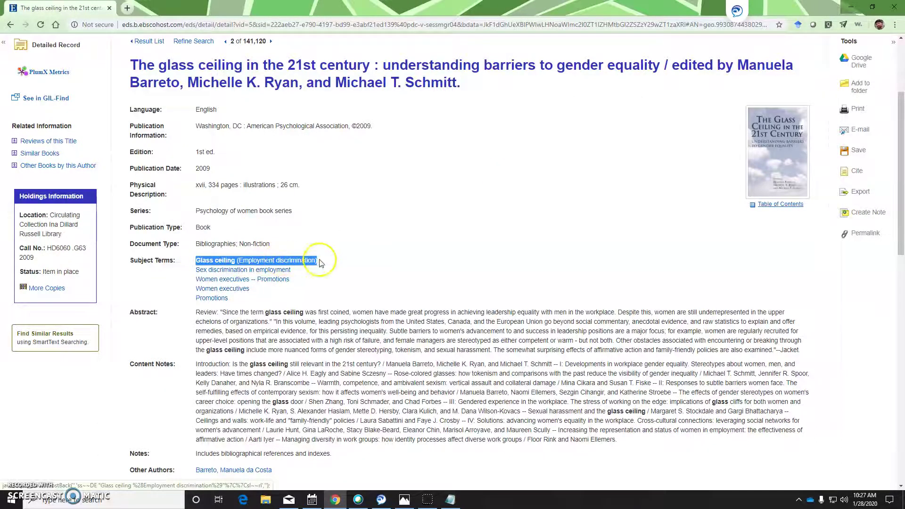
{"action": "key", "text": "alt+Tab"}
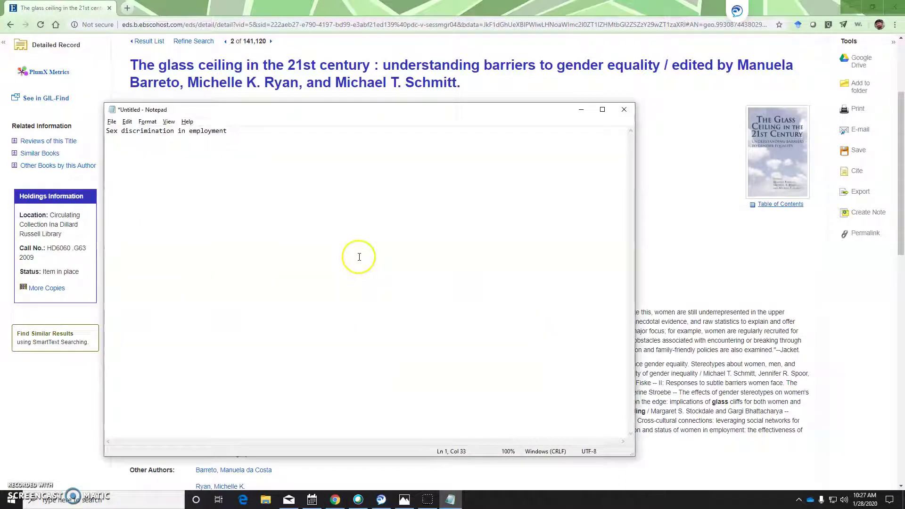
{"action": "key", "text": "ctrl+v"}
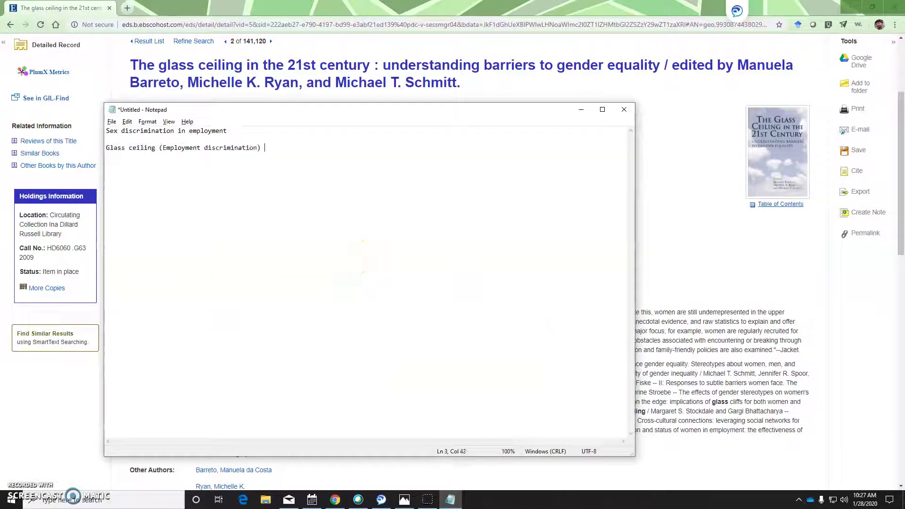
{"action": "key", "text": "alt+Tab"}
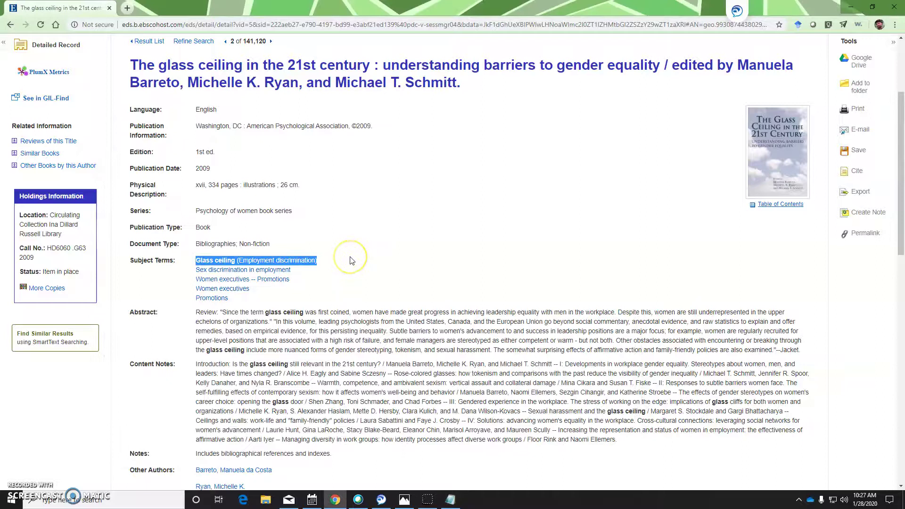
- Page forward through the detailed records up to result 6, comparing the subject terms of each item
{"action": "left_click", "coordinate": [270, 41]}
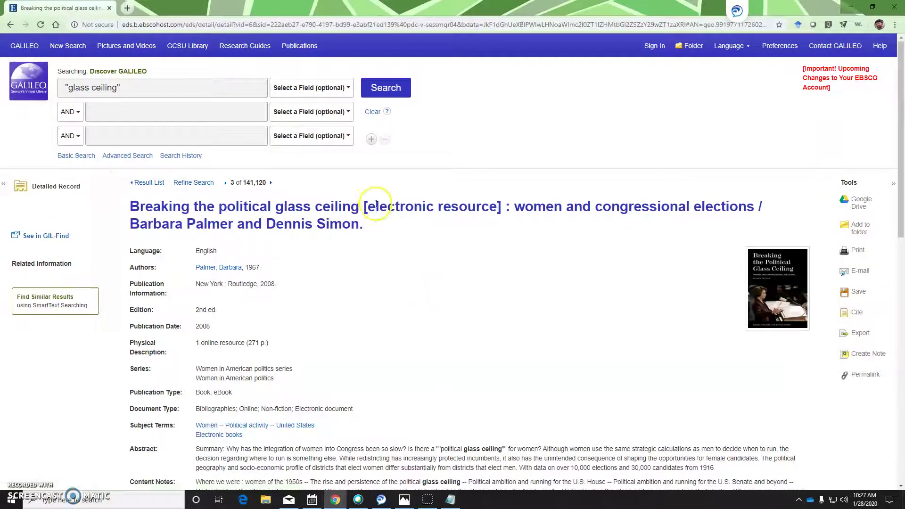
{"action": "left_click", "coordinate": [271, 183]}
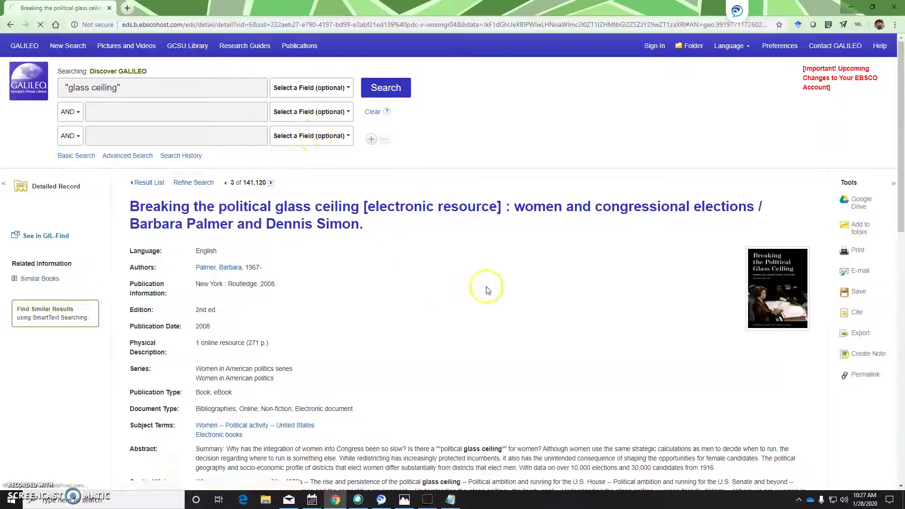
{"action": "scroll", "coordinate": [396, 354], "scroll_direction": "down", "scroll_amount": 1}
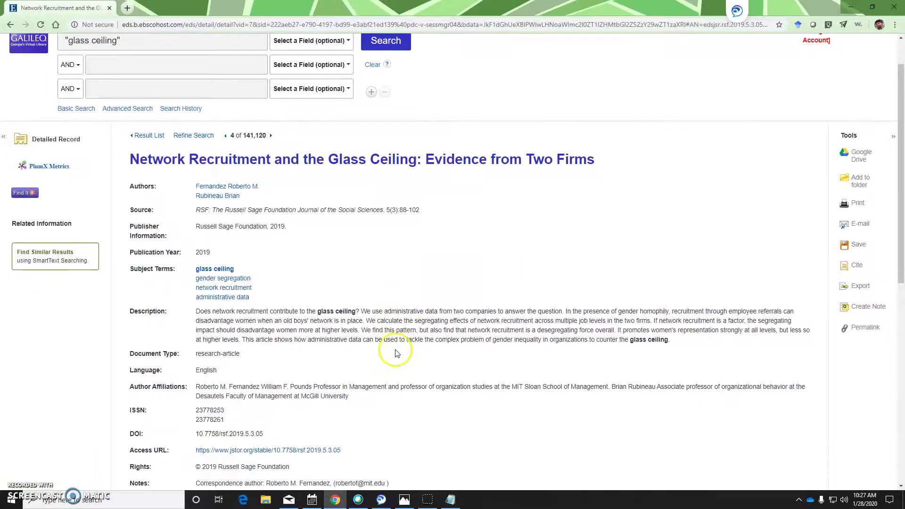
{"action": "left_click", "coordinate": [271, 137]}
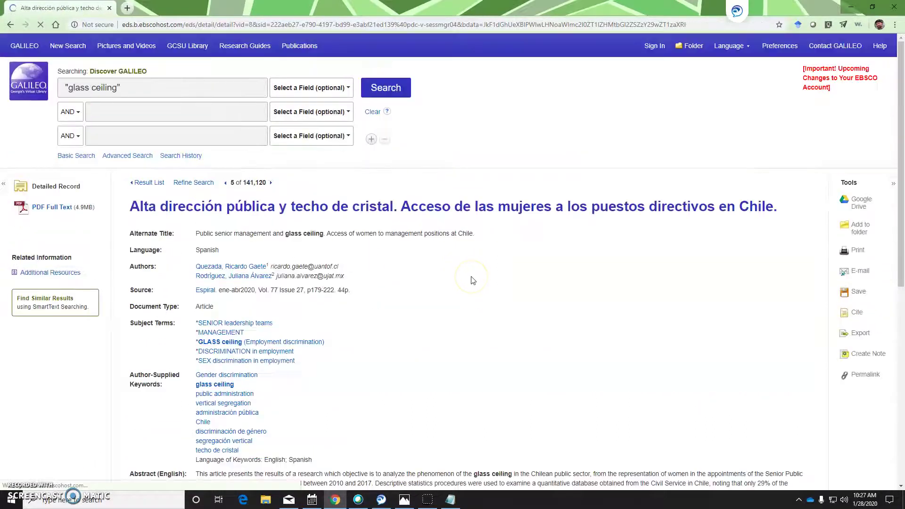
{"action": "scroll", "coordinate": [390, 349], "scroll_direction": "down", "scroll_amount": 1}
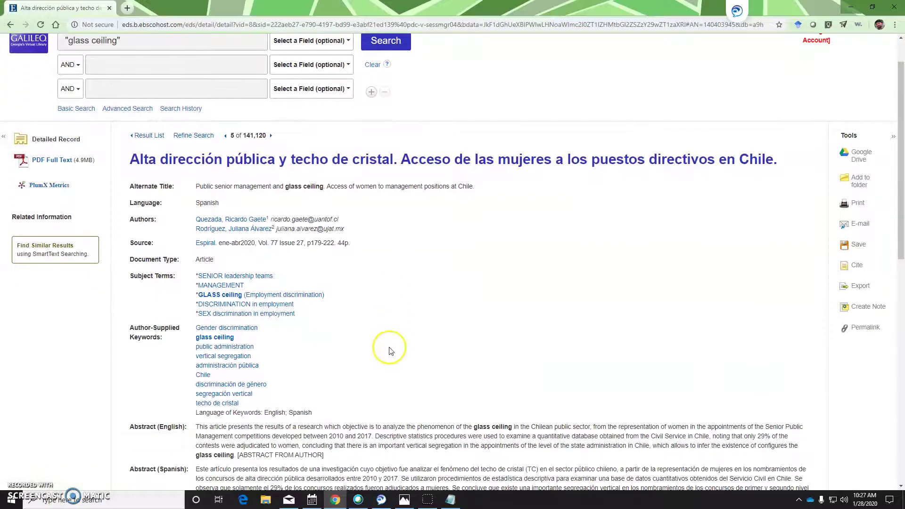
{"action": "left_click", "coordinate": [271, 136]}
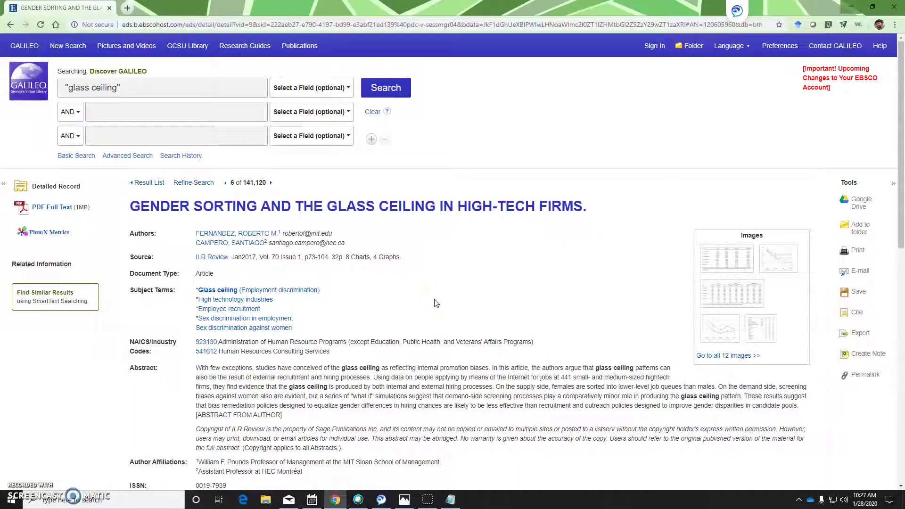
{"action": "left_click", "coordinate": [423, 294]}
- Return to the result list, reopen the record "Gender Sorting and the Glass Ceiling in High-Tech Firms" and review its subject terms and full-text option
{"action": "left_click", "coordinate": [150, 182]}
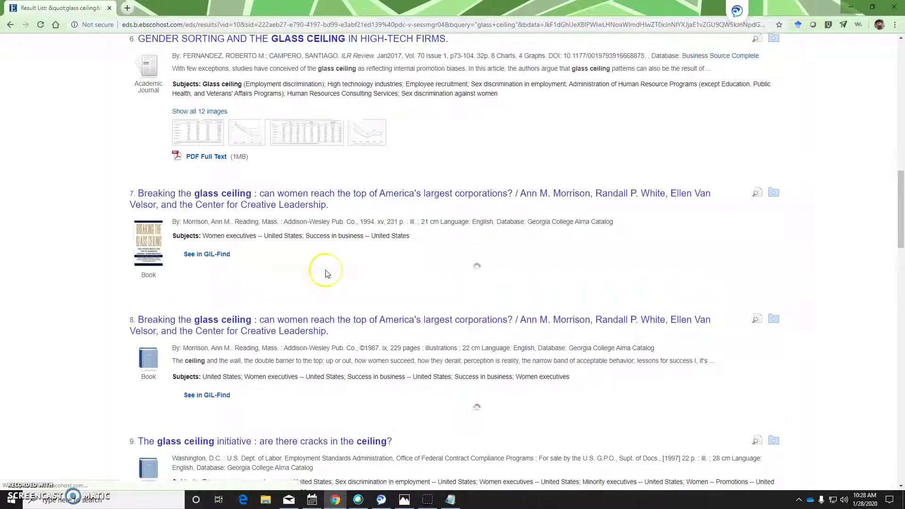
{"action": "scroll", "coordinate": [325, 273], "scroll_direction": "up", "scroll_amount": 4}
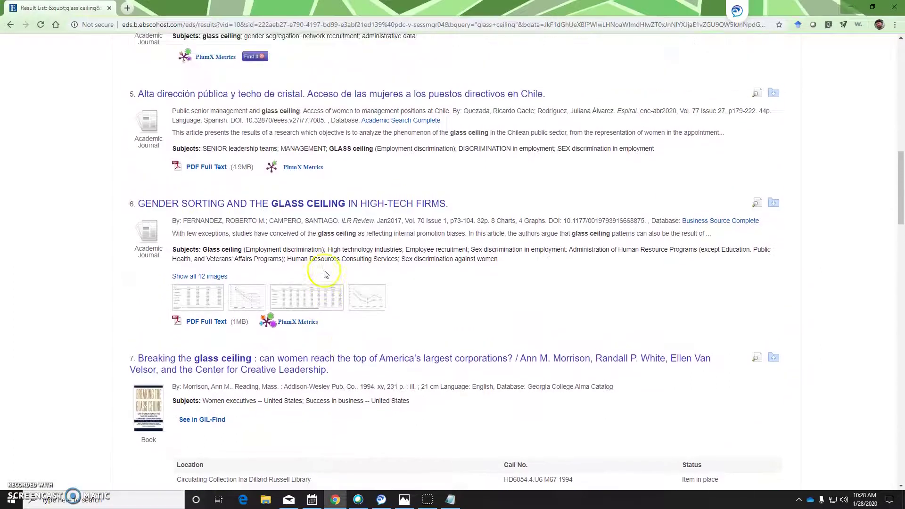
{"action": "left_click", "coordinate": [290, 226]}
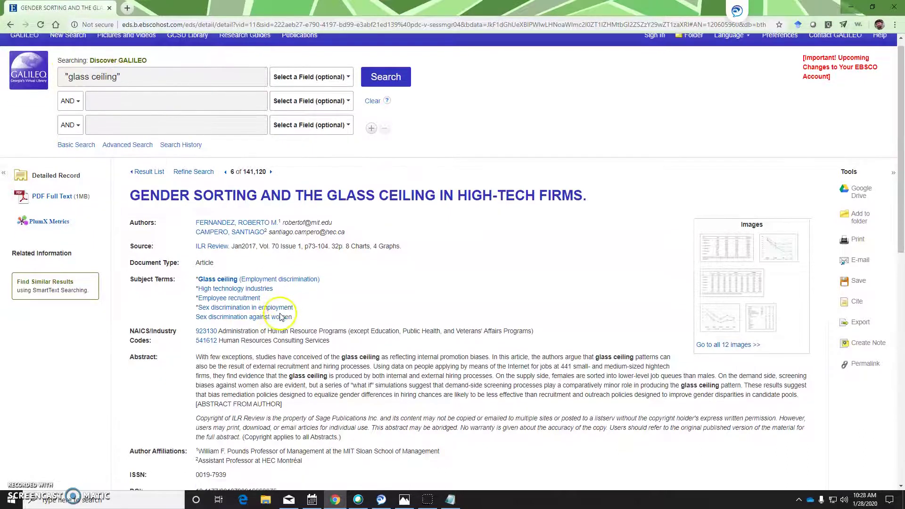
{"action": "scroll", "coordinate": [283, 311], "scroll_direction": "down", "scroll_amount": 2}
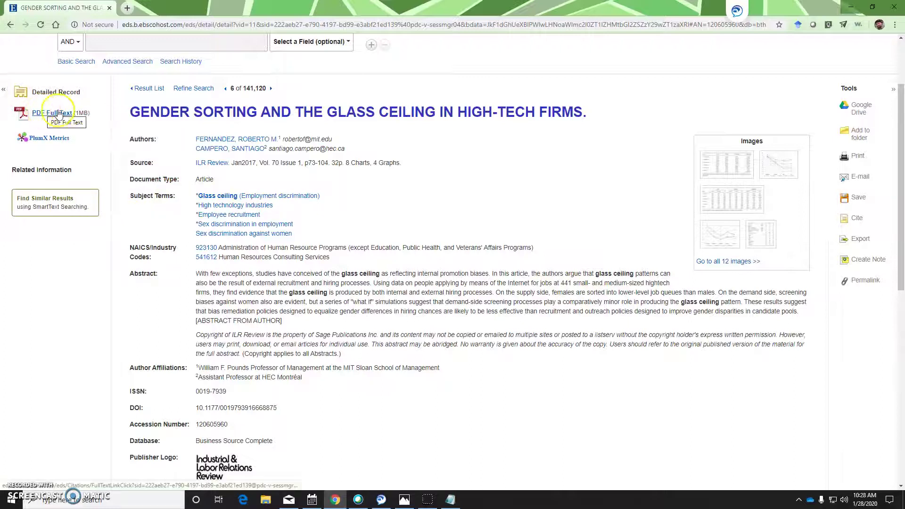
- Run a search on the record's subject term "Glass ceiling (Employment discrimination)" and check the result count
{"action": "scroll", "coordinate": [302, 273], "scroll_direction": "up", "scroll_amount": 2}
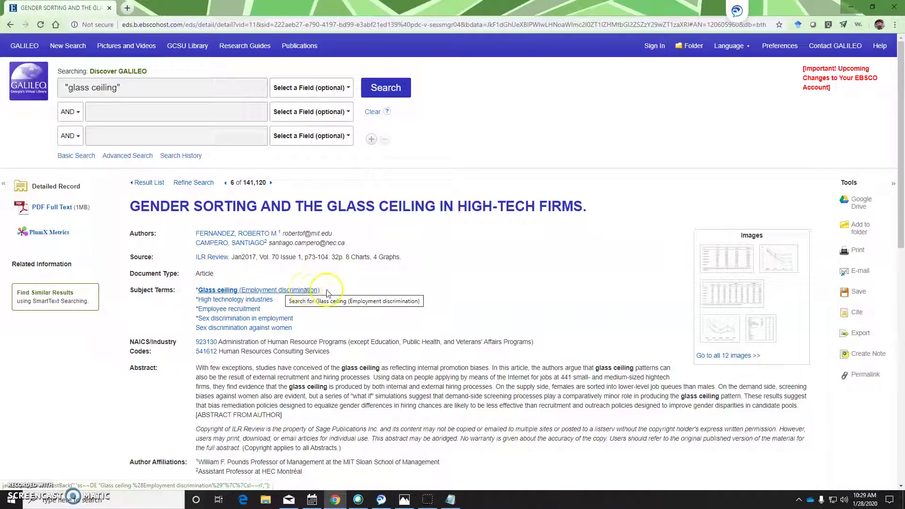
{"action": "left_click", "coordinate": [282, 290]}
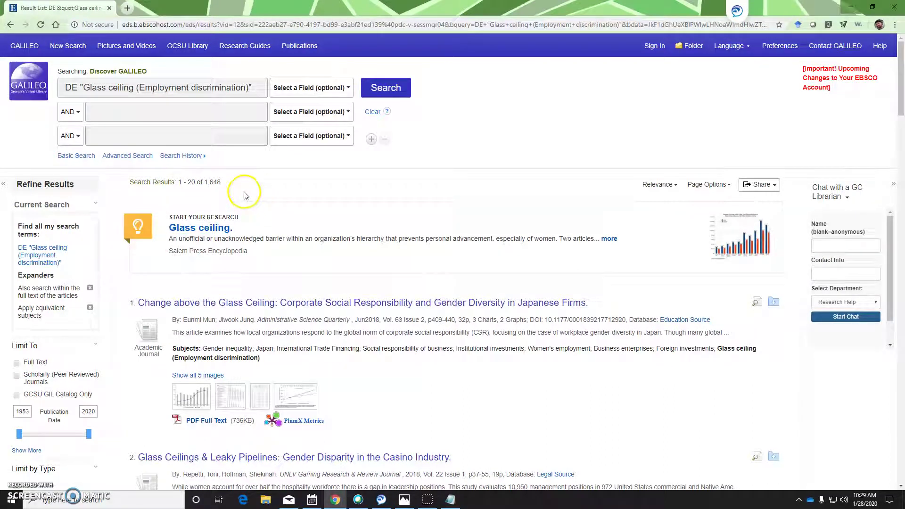
{"action": "left_click", "coordinate": [207, 184]}
- Show the search history, compare the result counts of the three glass ceiling searches and hide the history again
{"action": "left_click", "coordinate": [176, 157]}
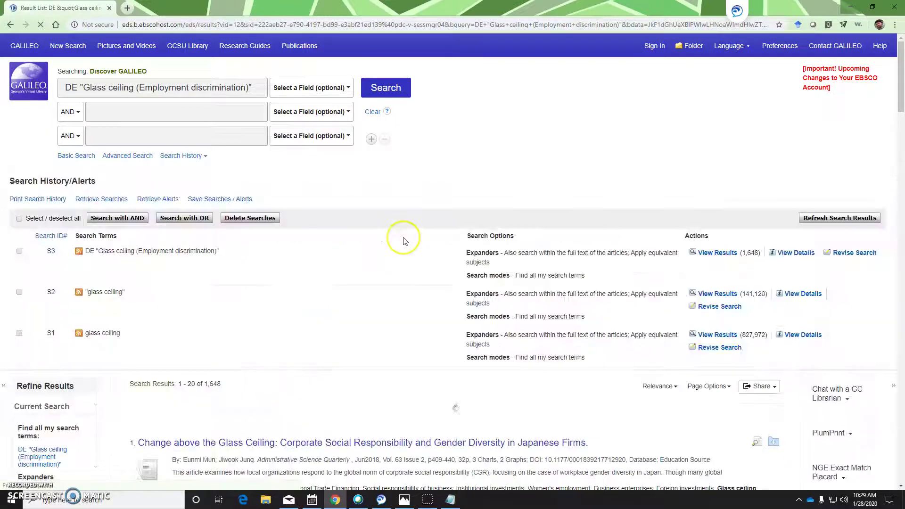
{"action": "scroll", "coordinate": [344, 304], "scroll_direction": "down", "scroll_amount": 1}
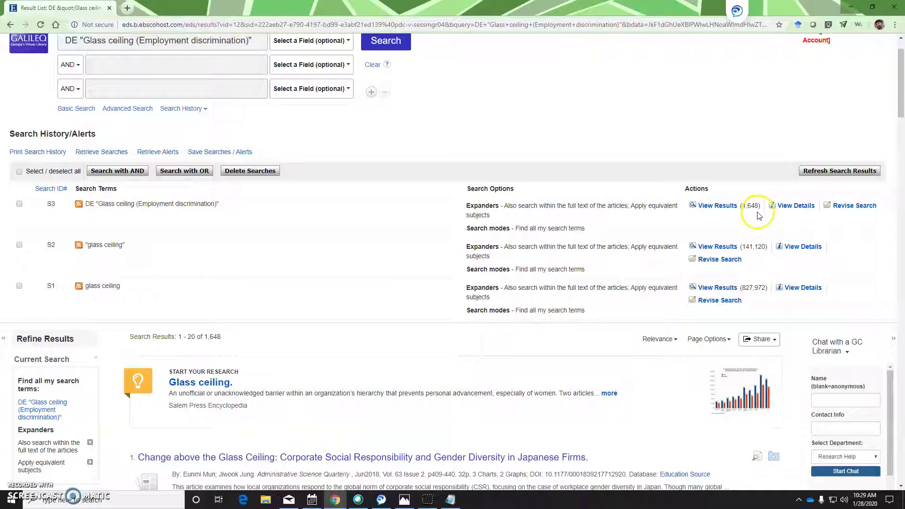
{"action": "left_click", "coordinate": [202, 111]}
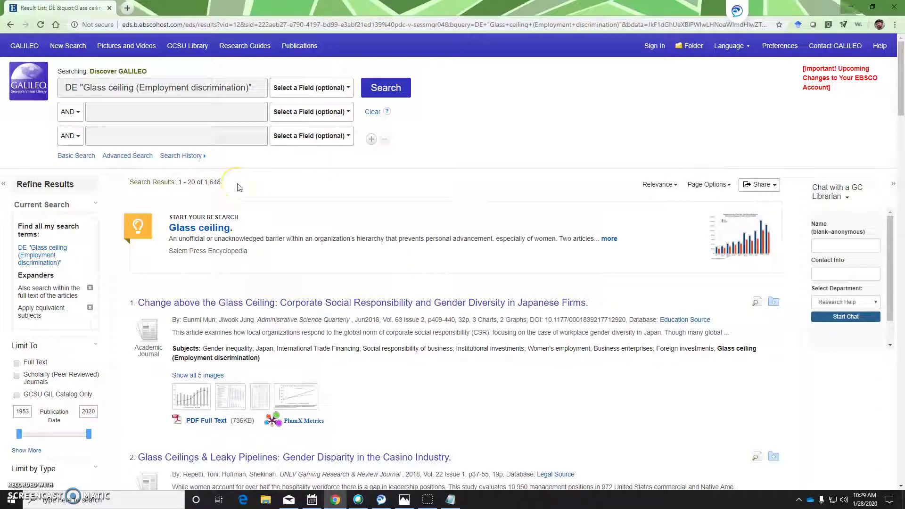
- Check the subject terms noted in Notepad, return to the browser and run a new basic keyword search for state and local government
{"action": "left_click", "coordinate": [453, 501]}
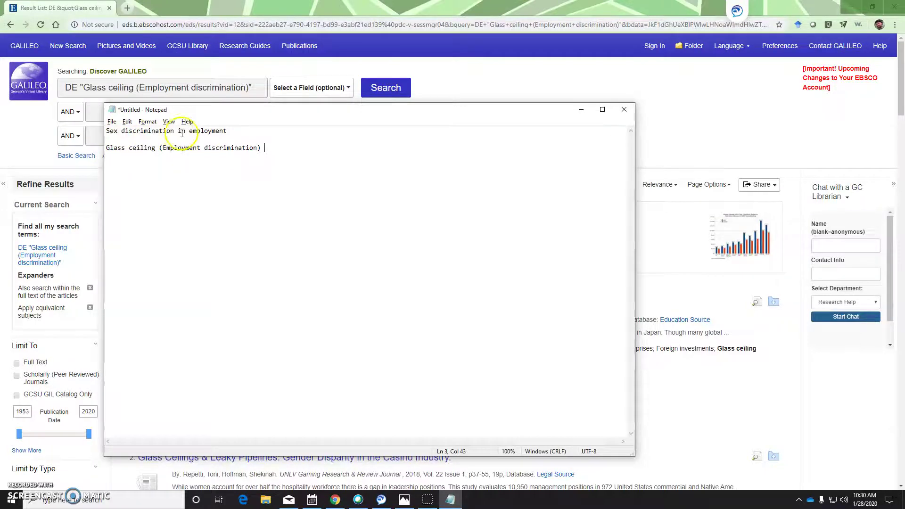
{"action": "left_click", "coordinate": [581, 109]}
{"action": "left_click", "coordinate": [69, 46]}
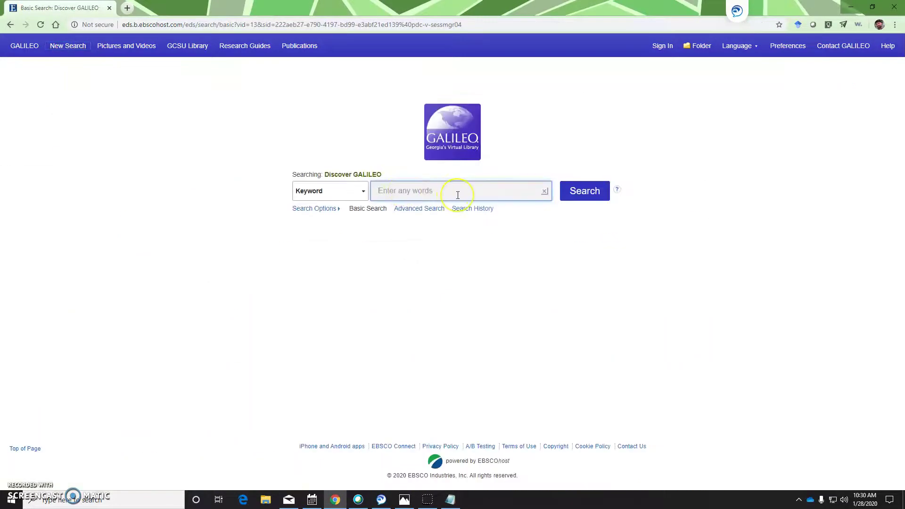
{"action": "type", "text": "s"}
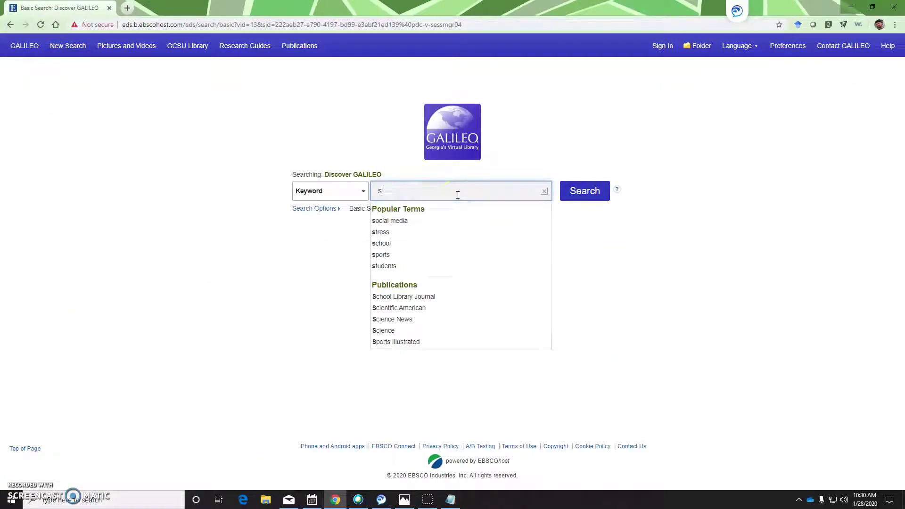
{"action": "type", "text": "tate and"}
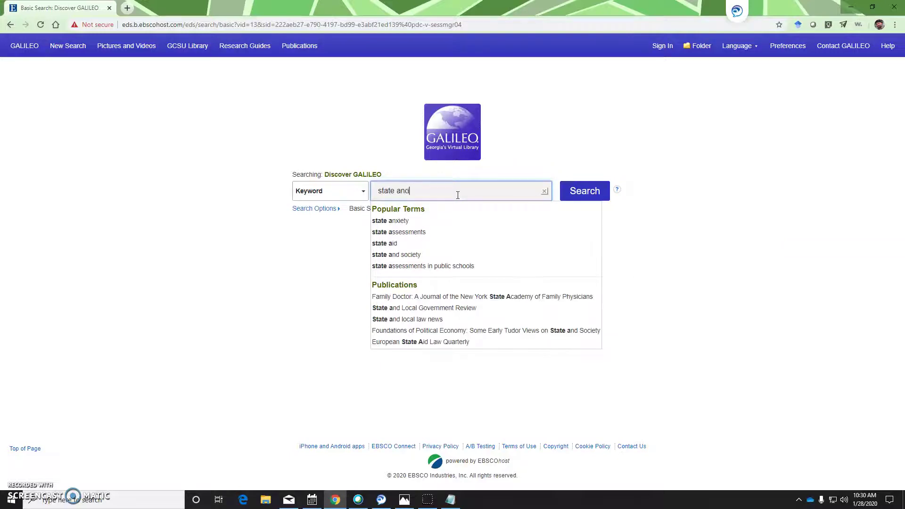
{"action": "type", "text": " local government"}
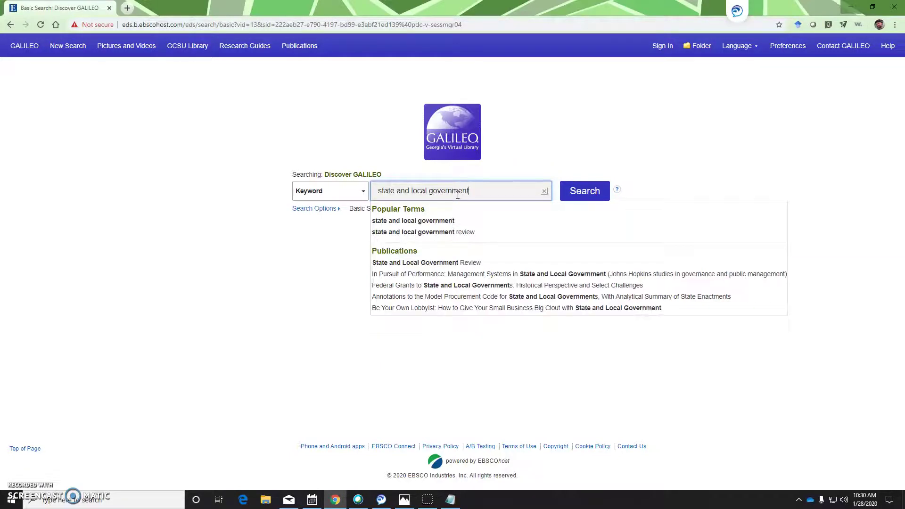
{"action": "key", "text": "Return"}
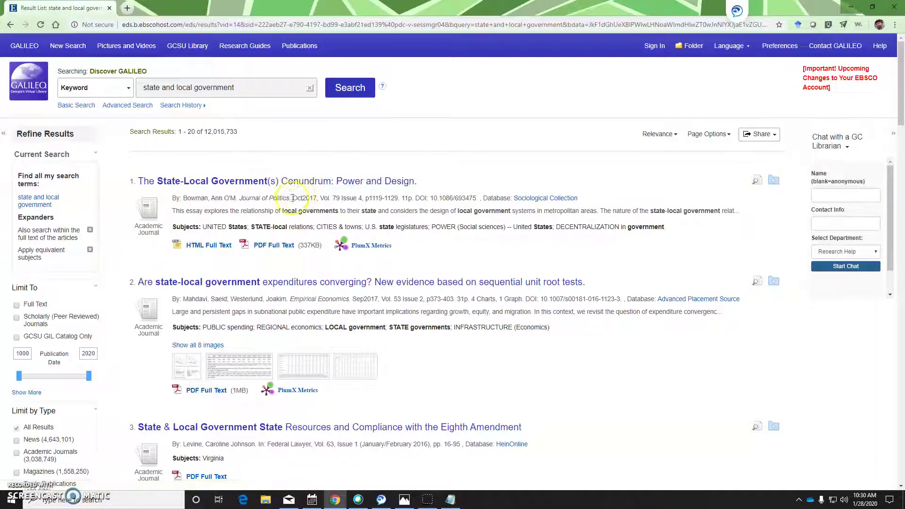
- Look through the state and local government results, examining the result count, titles, source types and subject terms
{"action": "left_click", "coordinate": [191, 199]}
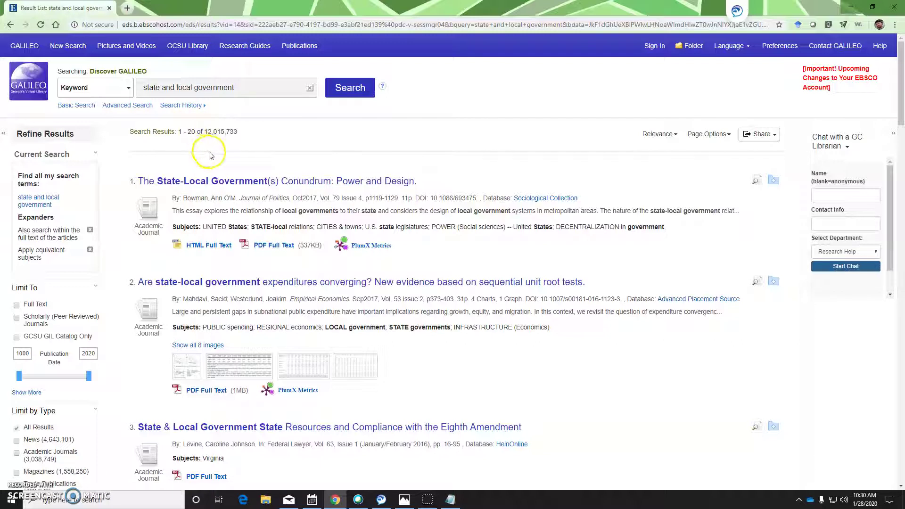
{"action": "left_click_drag", "start_coordinate": [204, 132], "coordinate": [213, 132]}
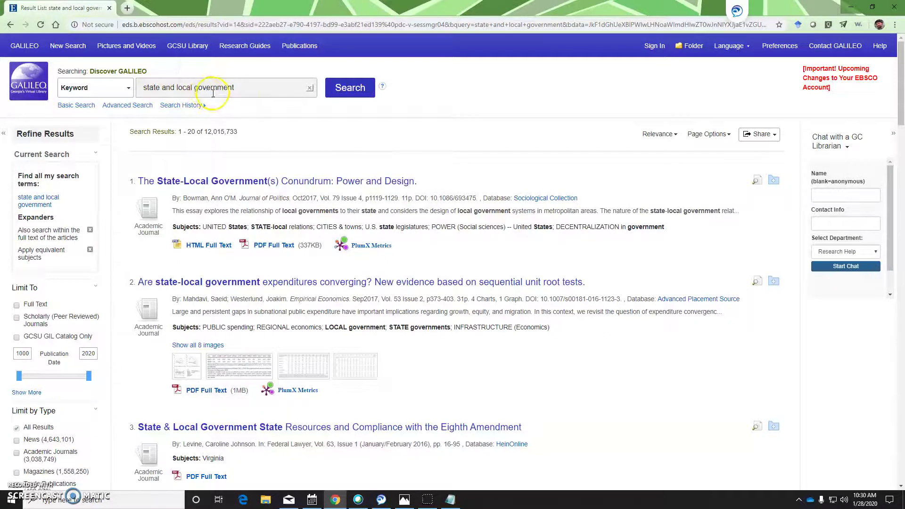
{"action": "scroll", "coordinate": [300, 165], "scroll_direction": "down", "scroll_amount": 2}
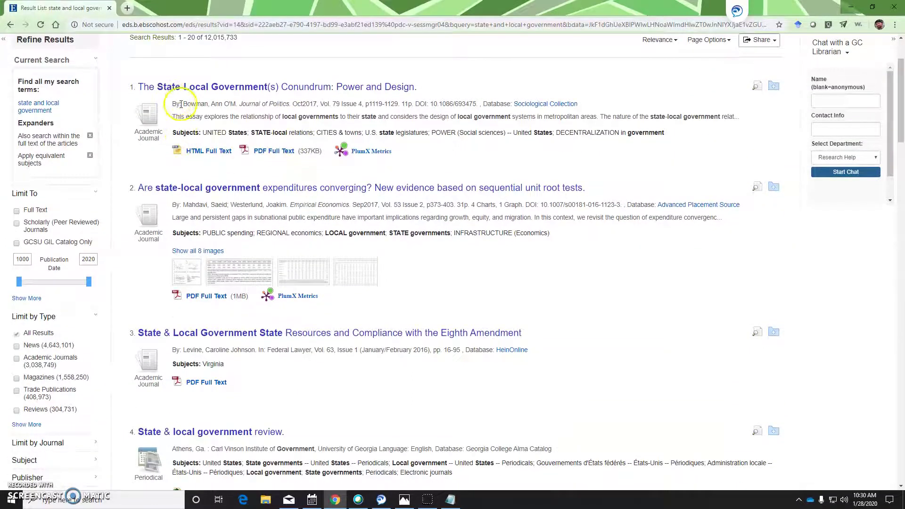
{"action": "scroll", "coordinate": [179, 106], "scroll_direction": "up", "scroll_amount": 2}
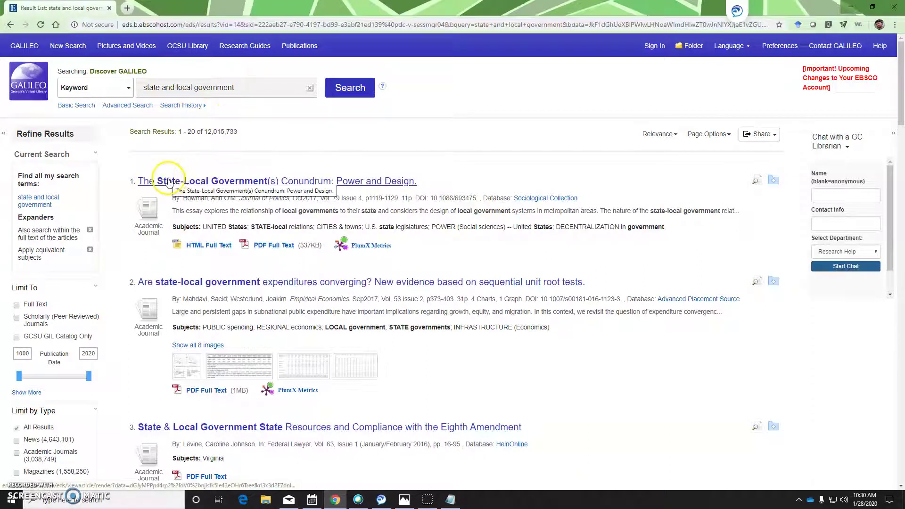
{"action": "left_click", "coordinate": [258, 182]}
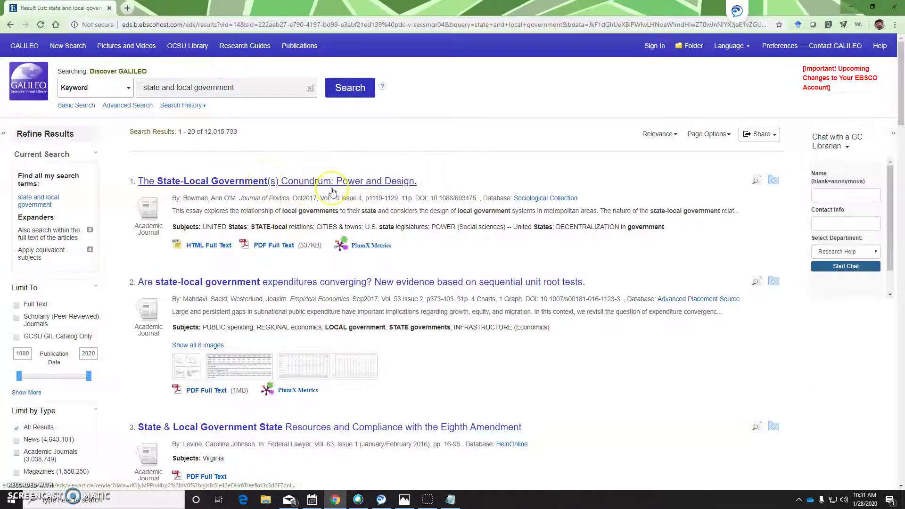
{"action": "scroll", "coordinate": [404, 271], "scroll_direction": "down", "scroll_amount": 1}
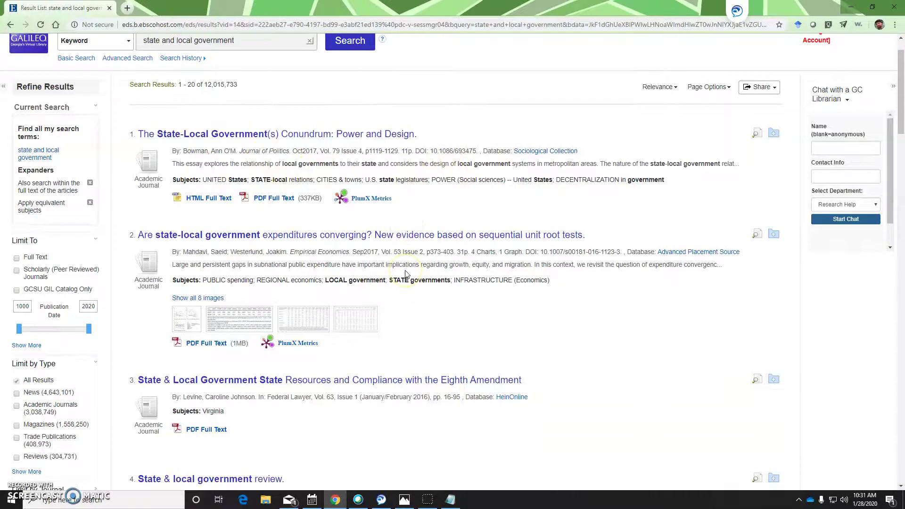
{"action": "scroll", "coordinate": [406, 272], "scroll_direction": "down", "scroll_amount": 4}
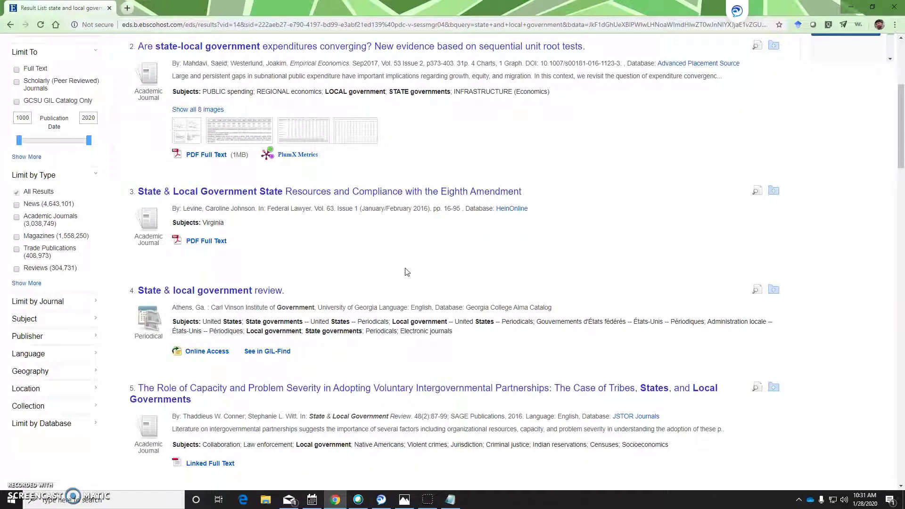
- Open the detailed record of the second result, "Are state-local government expenditures converging?", and check its subject terms
{"action": "scroll", "coordinate": [406, 272], "scroll_direction": "down", "scroll_amount": 1}
{"action": "scroll", "coordinate": [406, 272], "scroll_direction": "up", "scroll_amount": 4}
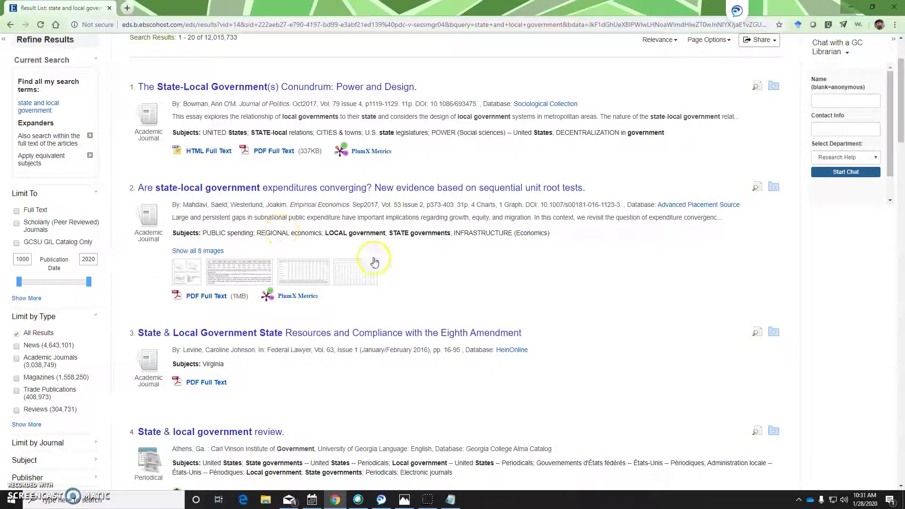
{"action": "left_click", "coordinate": [338, 192]}
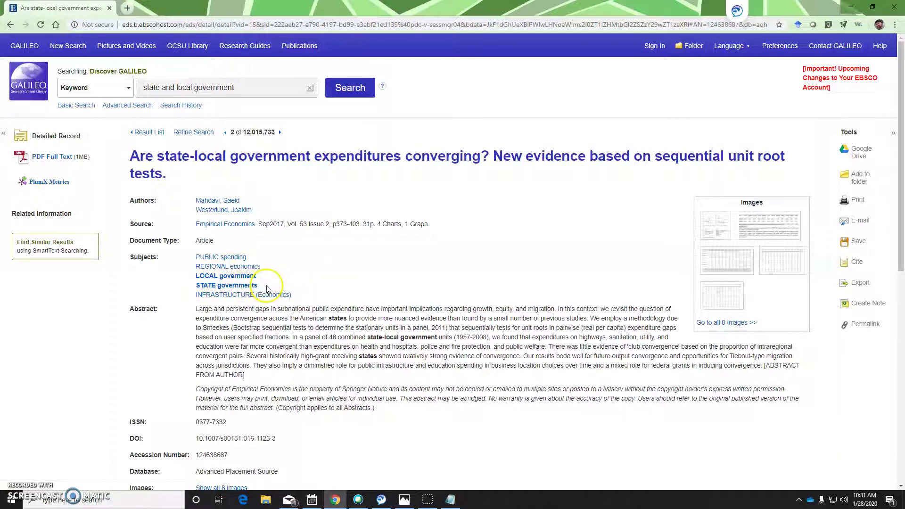
- Run an advanced search for the exact phrases "state government" AND "local government" in separate search rows
{"action": "left_click", "coordinate": [223, 286]}
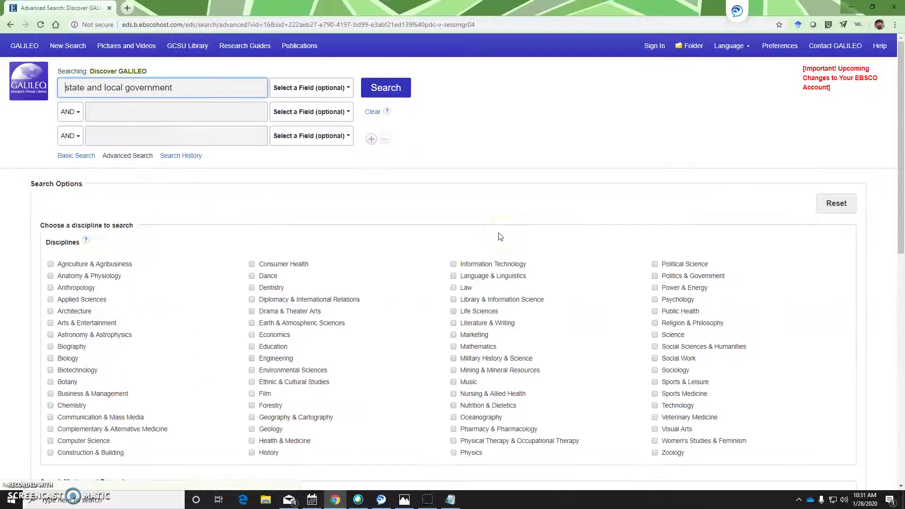
{"action": "triple_click", "coordinate": [181, 90]}
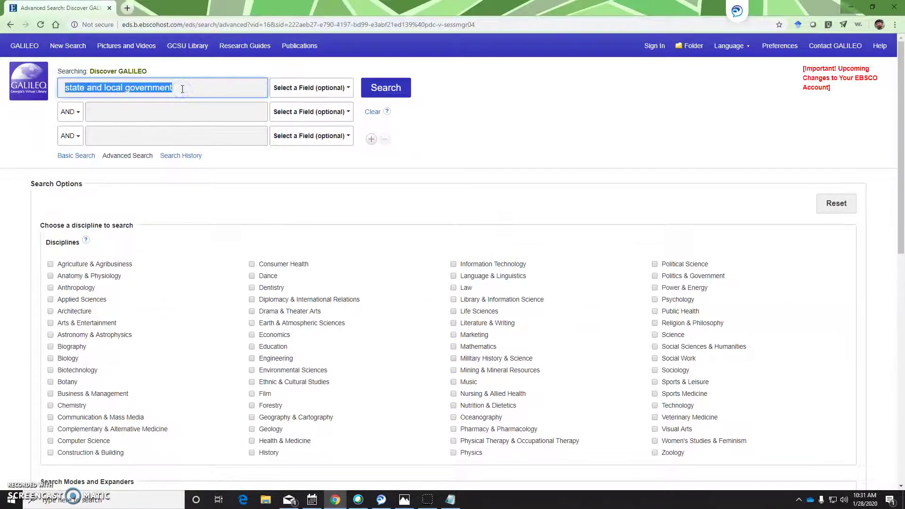
{"action": "type", "text": "\"state"}
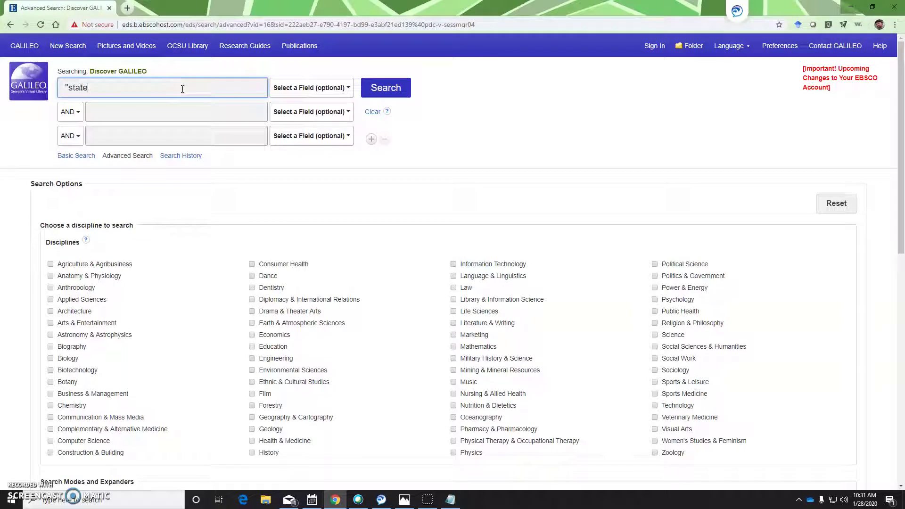
{"action": "type", "text": " government\""}
{"action": "key", "text": "Tab"}
{"action": "type", "text": "\"loc"}
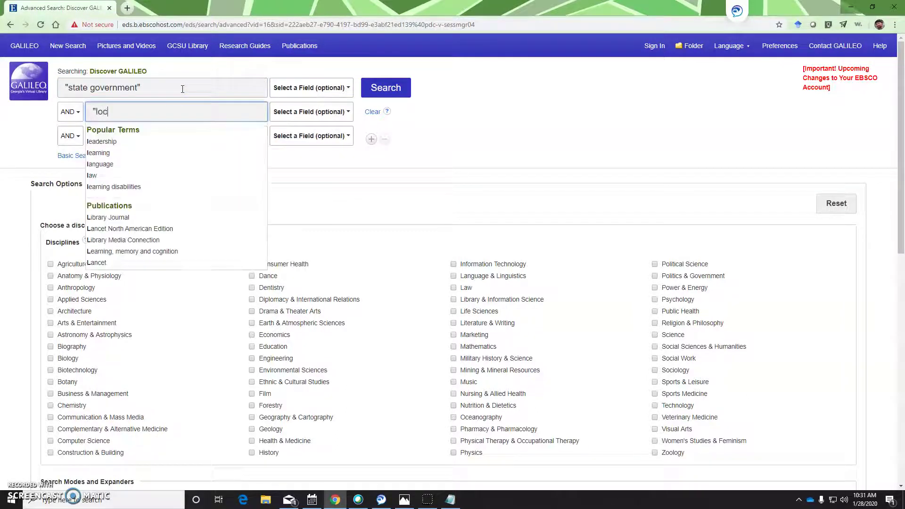
{"action": "type", "text": "al government\""}
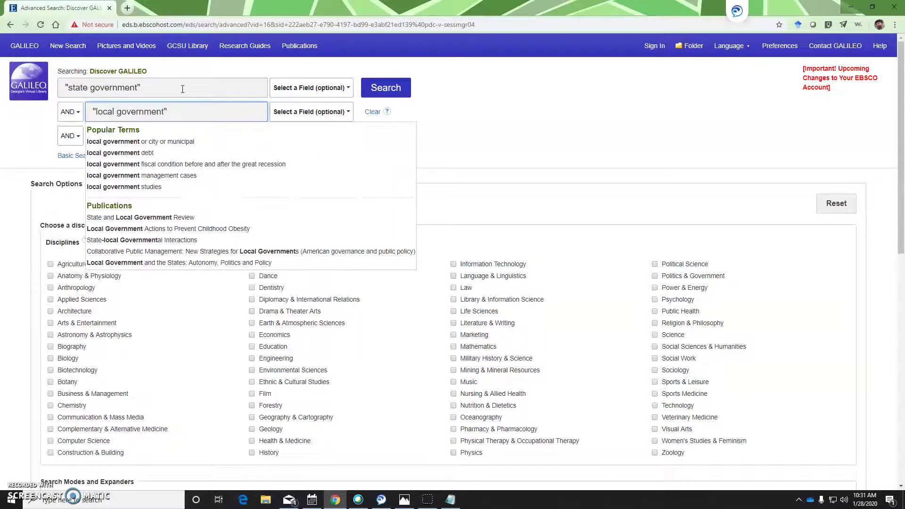
{"action": "left_click", "coordinate": [397, 89]}
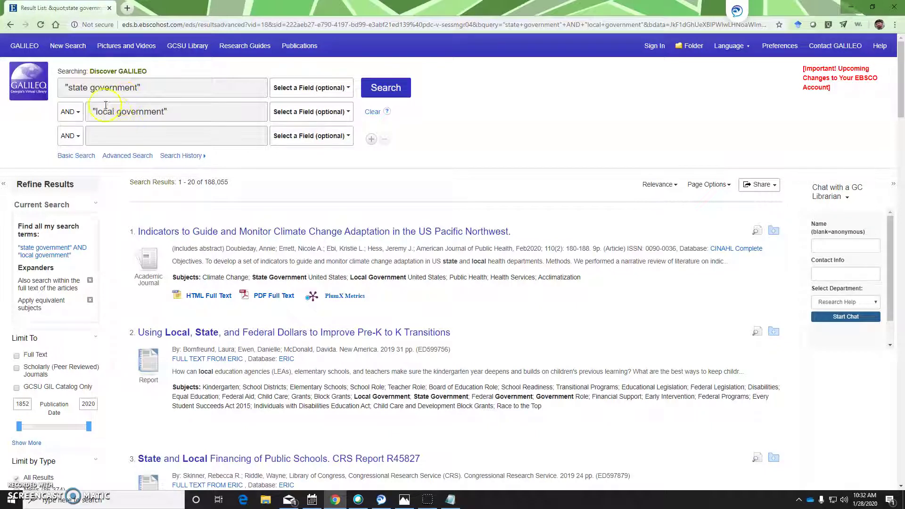
- Change the operator between the two government phrases to OR, rerun the search and check the result count
{"action": "left_click", "coordinate": [76, 116]}
{"action": "left_click", "coordinate": [66, 139]}
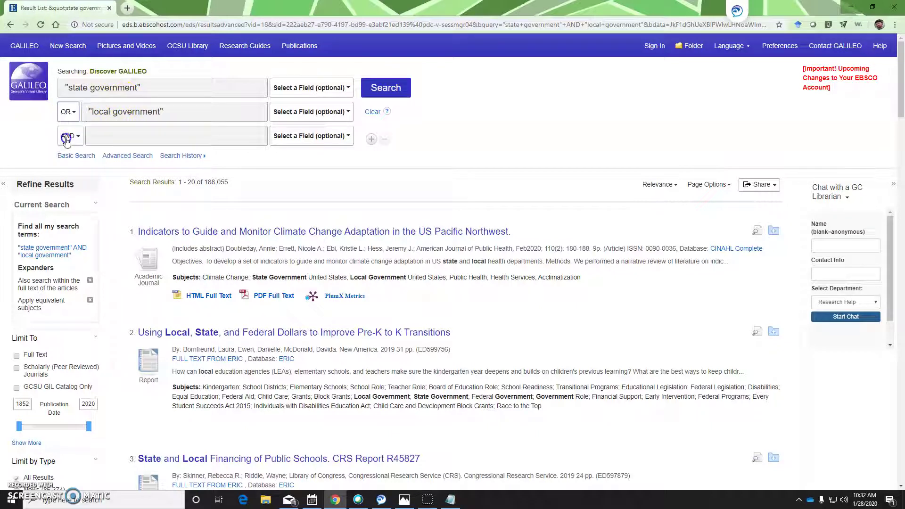
{"action": "left_click", "coordinate": [377, 88]}
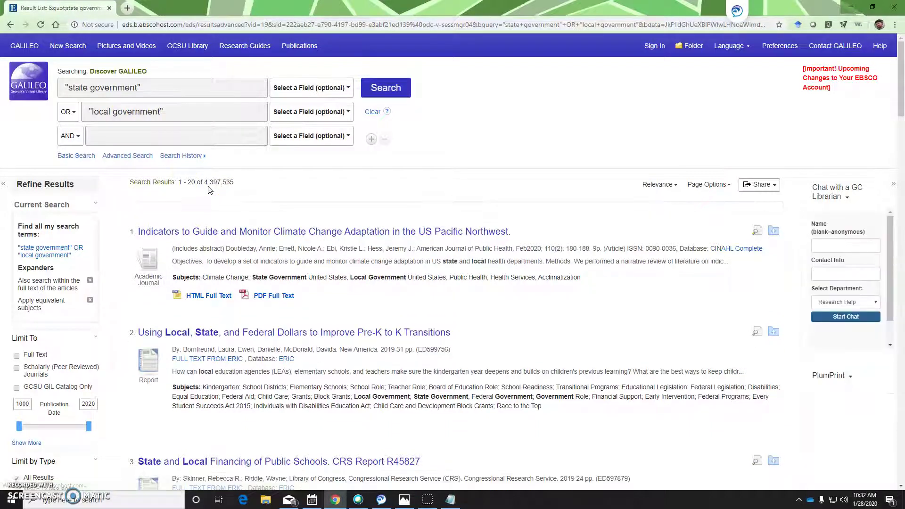
{"action": "left_click", "coordinate": [219, 184]}
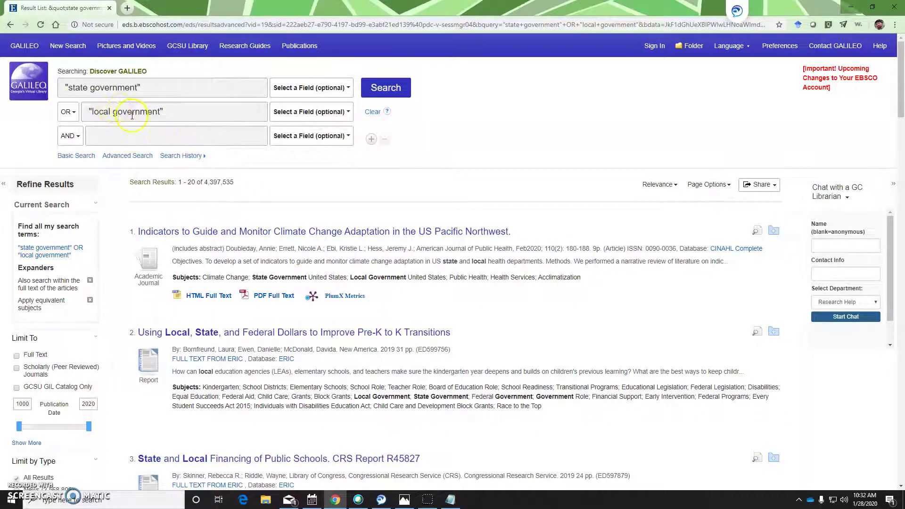
- Start a new search and, from the search history, combine S6 ("state government" OR "local government") and S3 (the glass ceiling subject term) with AND
{"action": "left_click", "coordinate": [101, 140]}
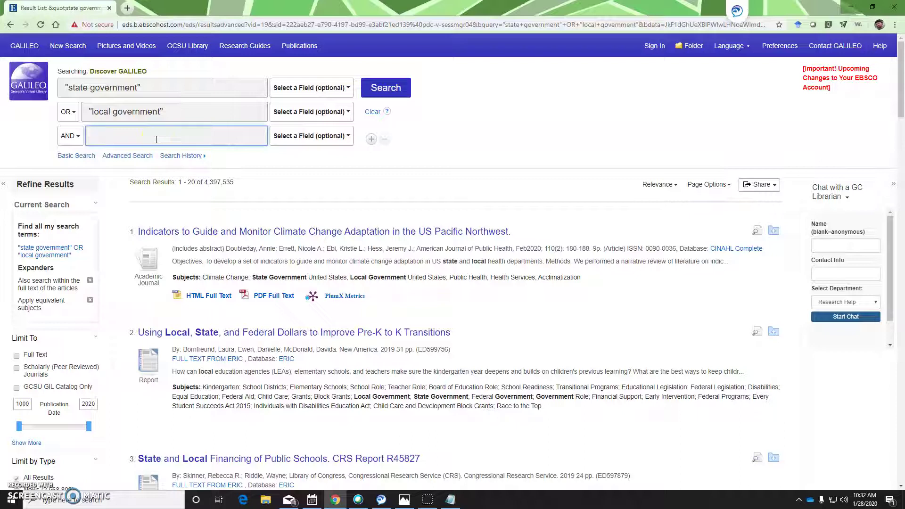
{"action": "left_click", "coordinate": [67, 45]}
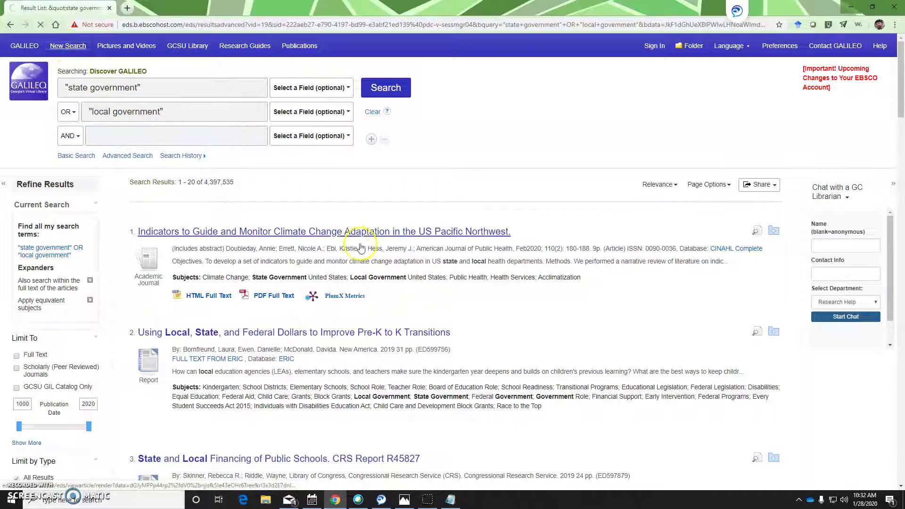
{"action": "left_click", "coordinate": [465, 210]}
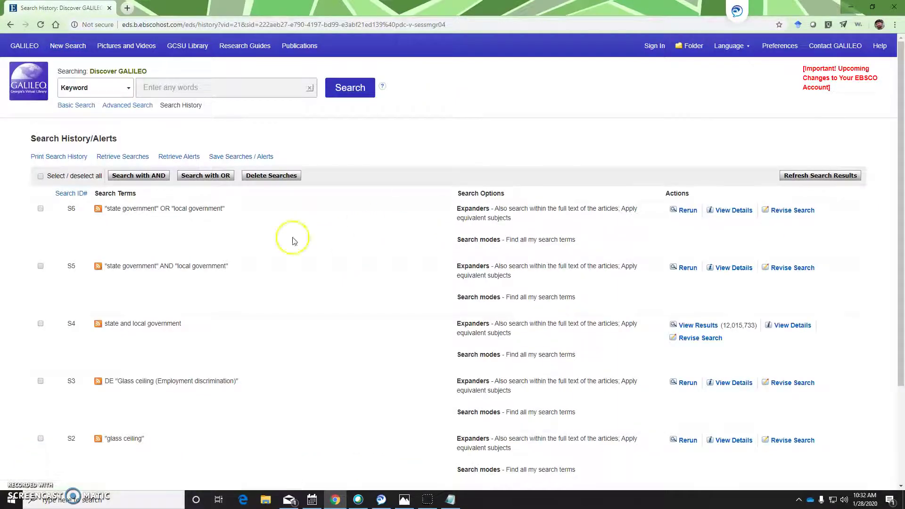
{"action": "left_click", "coordinate": [41, 209]}
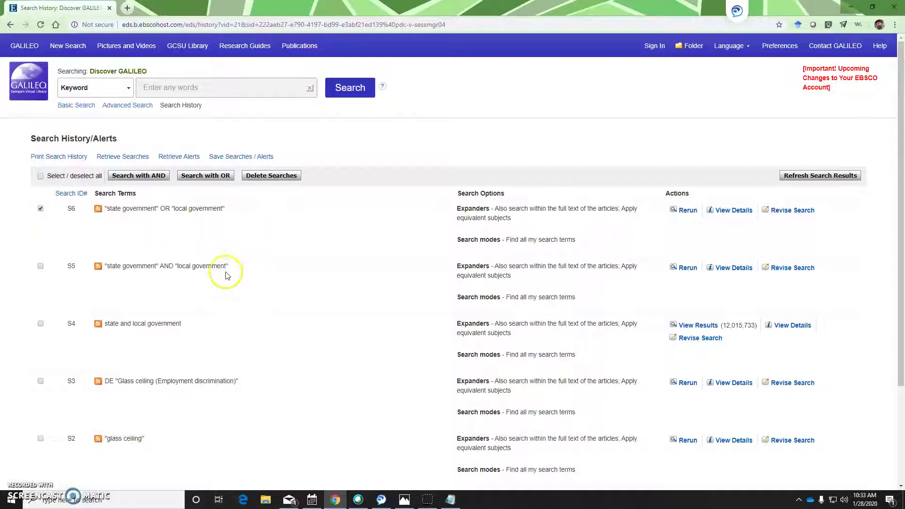
{"action": "scroll", "coordinate": [224, 280], "scroll_direction": "down", "scroll_amount": 1}
{"action": "left_click", "coordinate": [41, 336]}
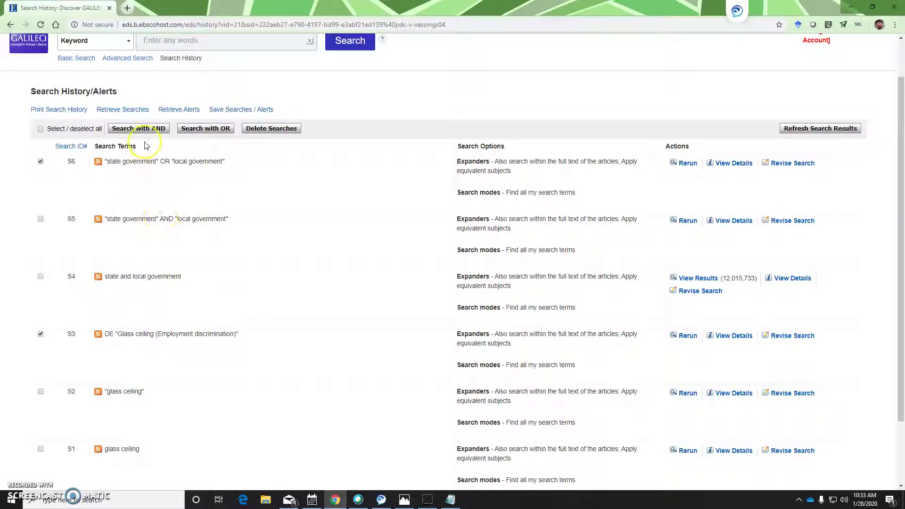
{"action": "left_click", "coordinate": [130, 129]}
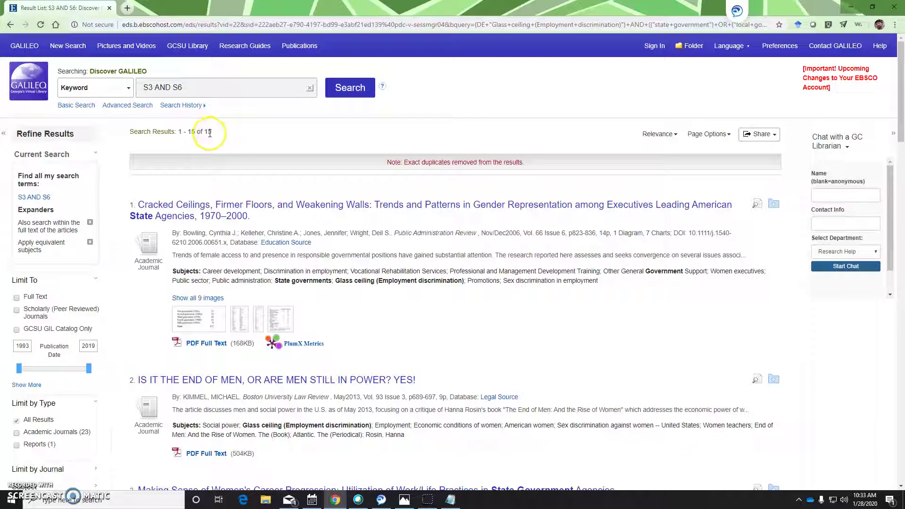
- Look through the combined S3 AND S6 results, examining the result count, titles and subject terms for relevant articles
{"action": "scroll", "coordinate": [278, 172], "scroll_direction": "down", "scroll_amount": 2}
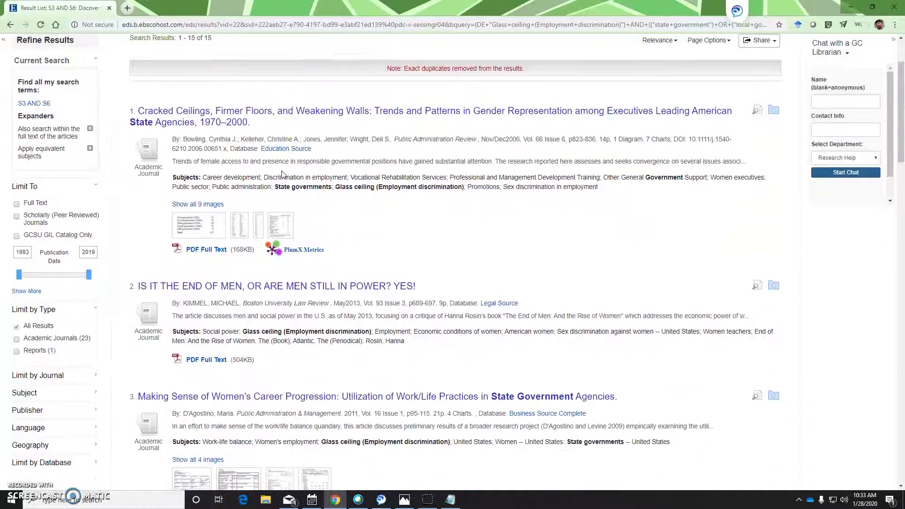
{"action": "scroll", "coordinate": [283, 175], "scroll_direction": "down", "scroll_amount": 2}
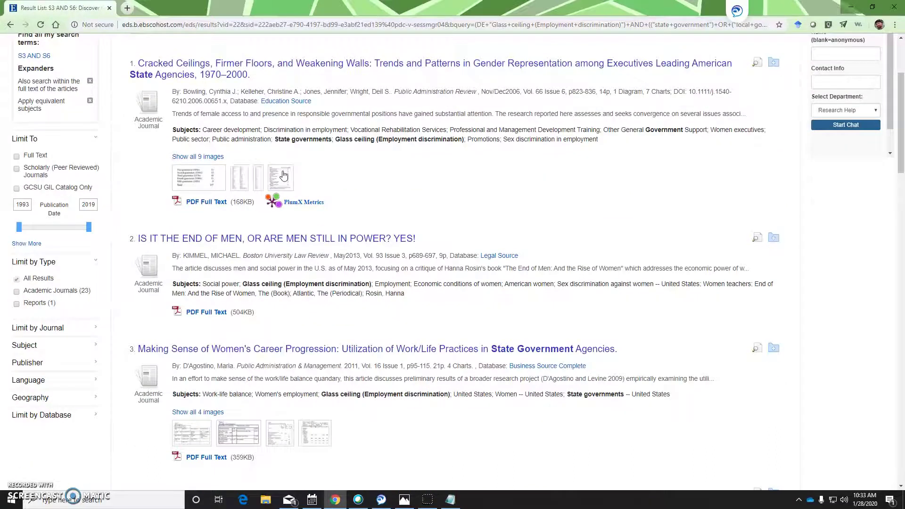
{"action": "scroll", "coordinate": [202, 138], "scroll_direction": "up", "scroll_amount": 4}
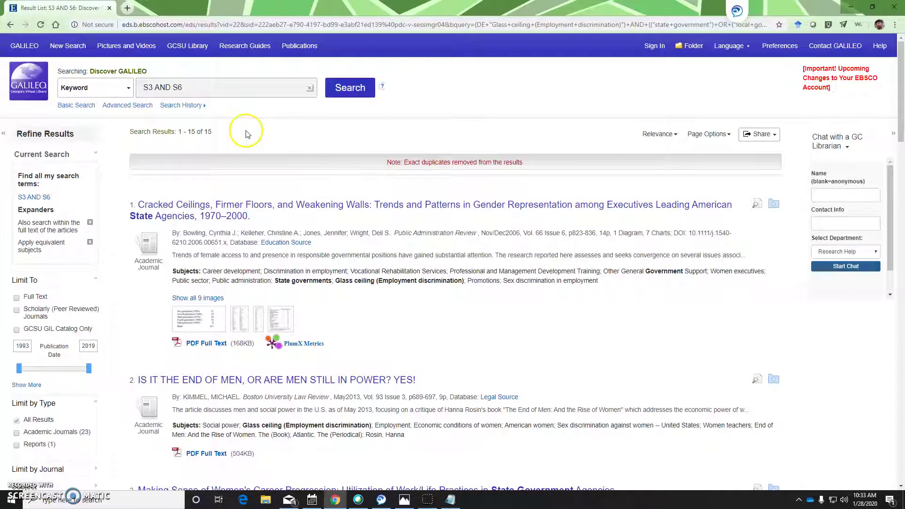
{"action": "scroll", "coordinate": [324, 219], "scroll_direction": "down", "scroll_amount": 5}
{"action": "scroll", "coordinate": [324, 222], "scroll_direction": "down", "scroll_amount": 3}
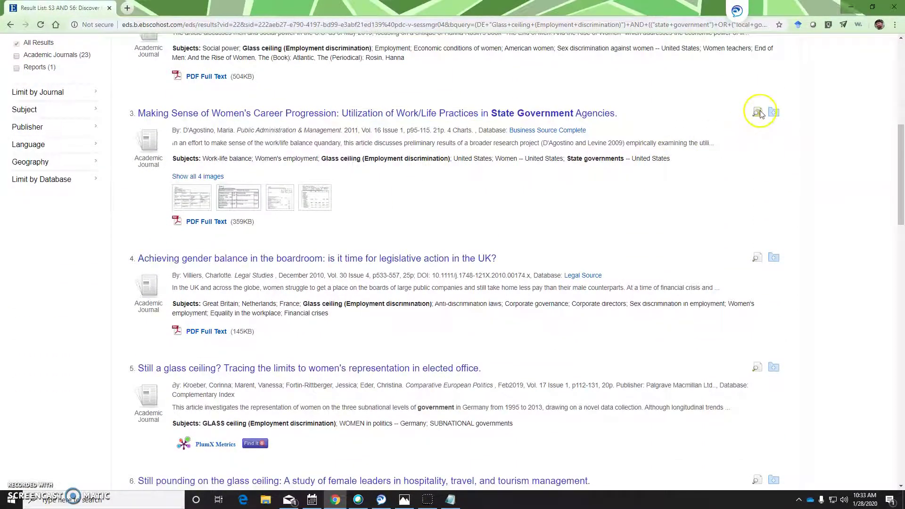
{"action": "mouse_move", "coordinate": [759, 114]}
{"action": "left_click_drag", "start_coordinate": [733, 102], "coordinate": [731, 149]}
{"action": "scroll", "coordinate": [672, 237], "scroll_direction": "down", "scroll_amount": 3}
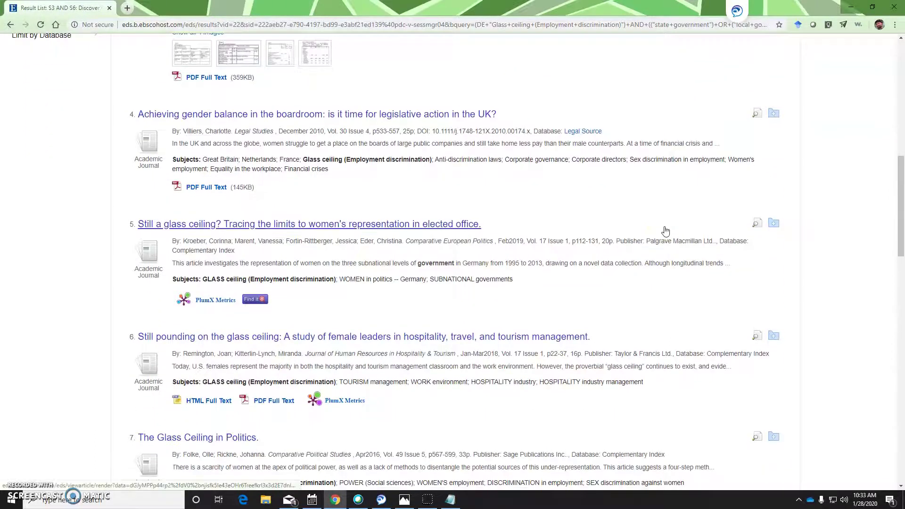
{"action": "scroll", "coordinate": [665, 231], "scroll_direction": "down", "scroll_amount": 2}
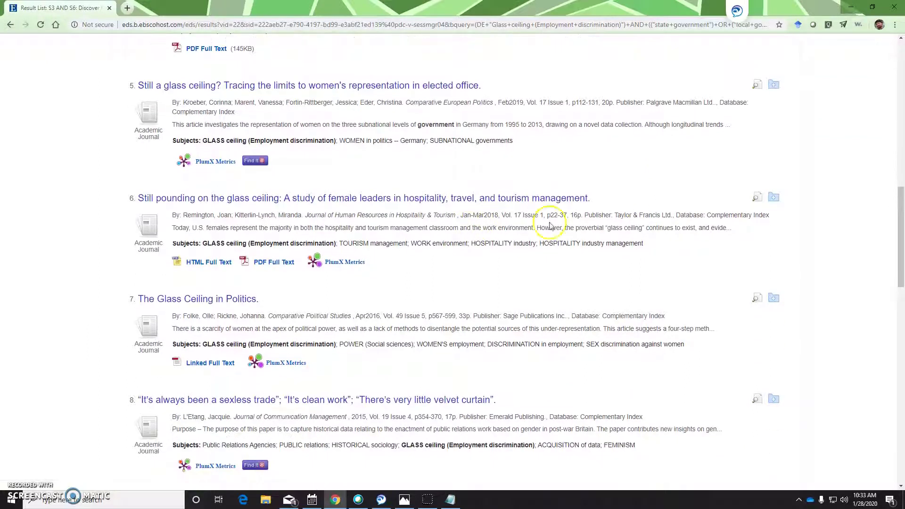
- Add "Still pounding on the glass ceiling" and "The Glass Ceiling in Politics" to the folder
{"action": "left_click", "coordinate": [775, 200]}
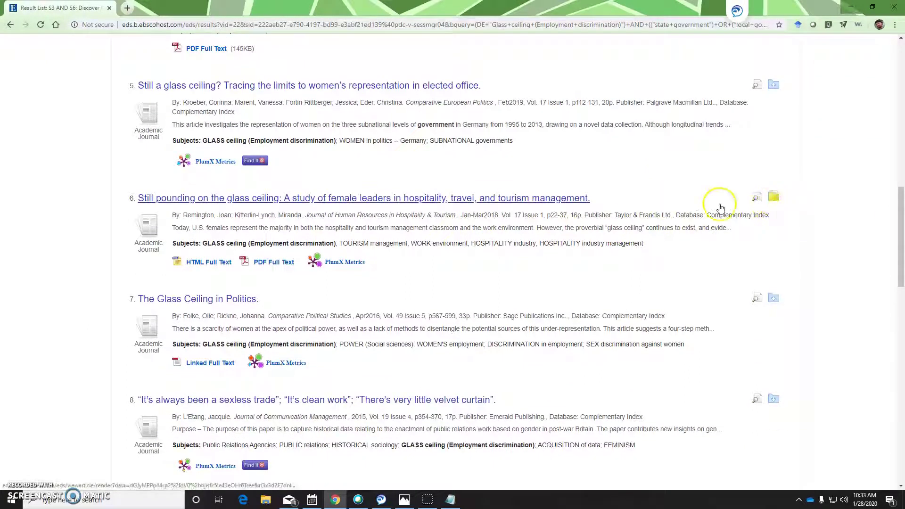
{"action": "scroll", "coordinate": [499, 236], "scroll_direction": "down", "scroll_amount": 2}
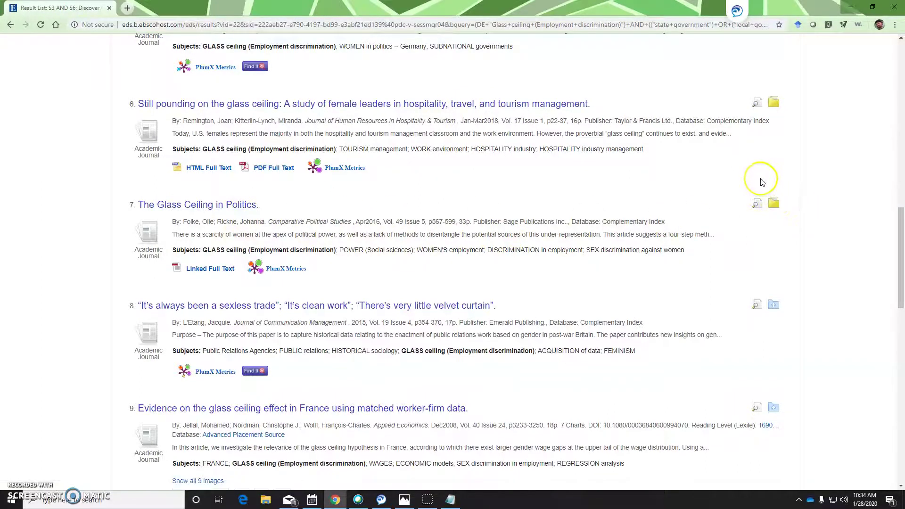
{"action": "left_click", "coordinate": [570, 230]}
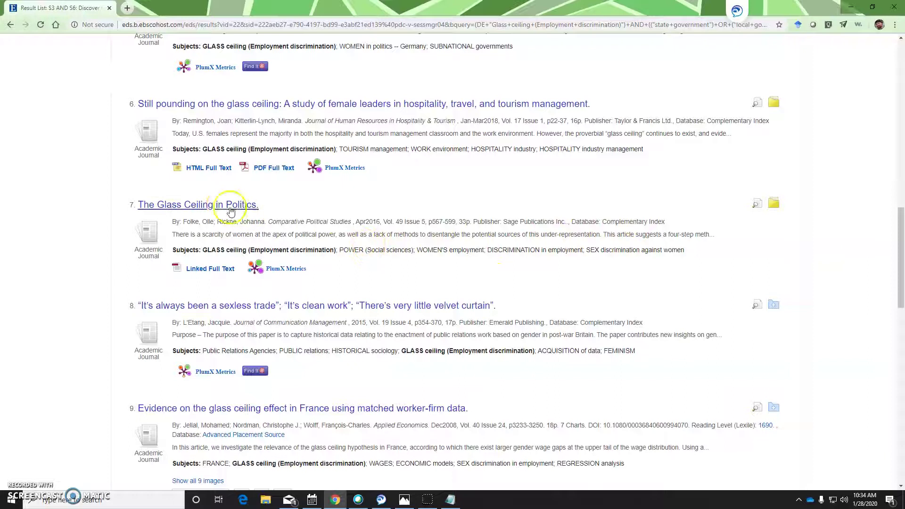
- Open the record of "The Glass Ceiling in Politics" and run a search on its subject term "SEX discrimination against women"
{"action": "left_click", "coordinate": [212, 206]}
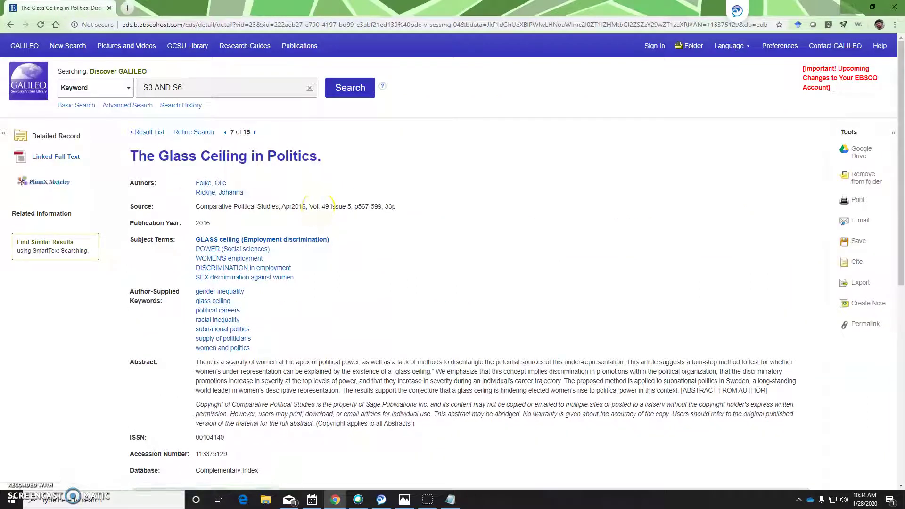
{"action": "left_click", "coordinate": [221, 280]}
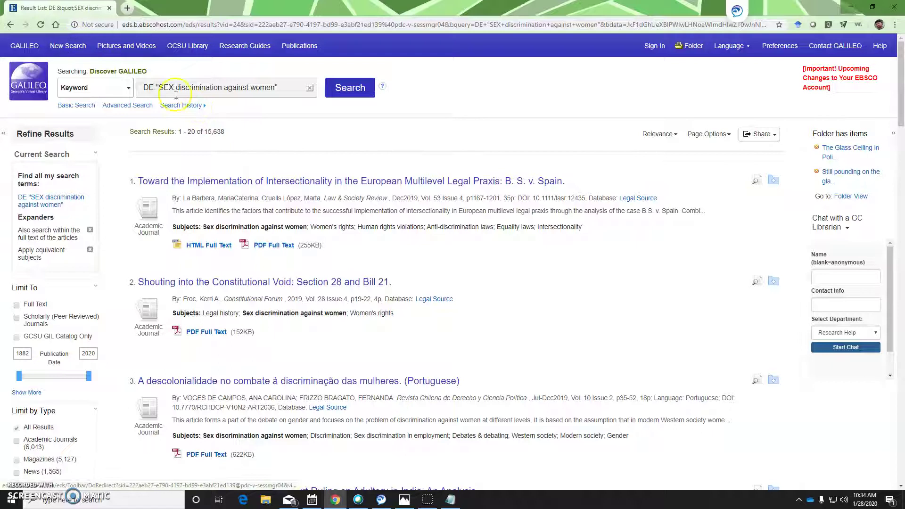
- Show the search history and reopen the results of the combined search S3 AND S6
{"action": "left_click", "coordinate": [203, 106]}
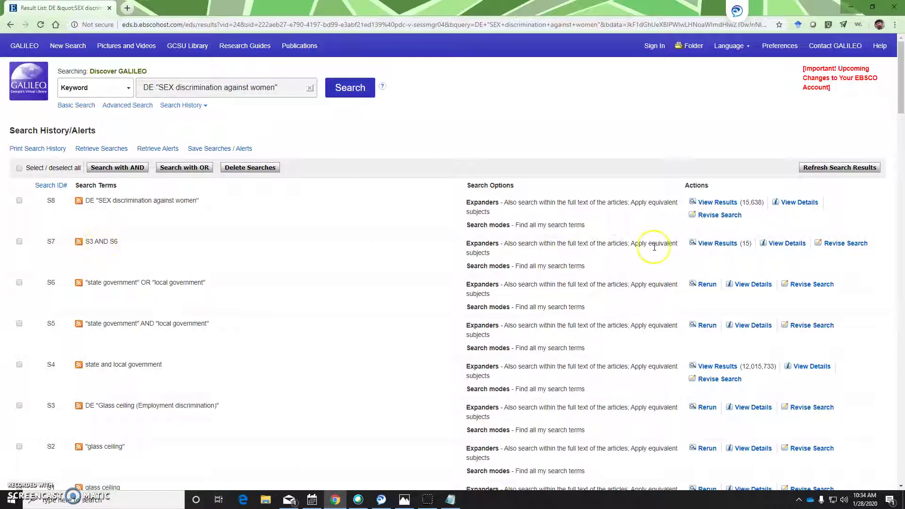
{"action": "left_click", "coordinate": [717, 244]}
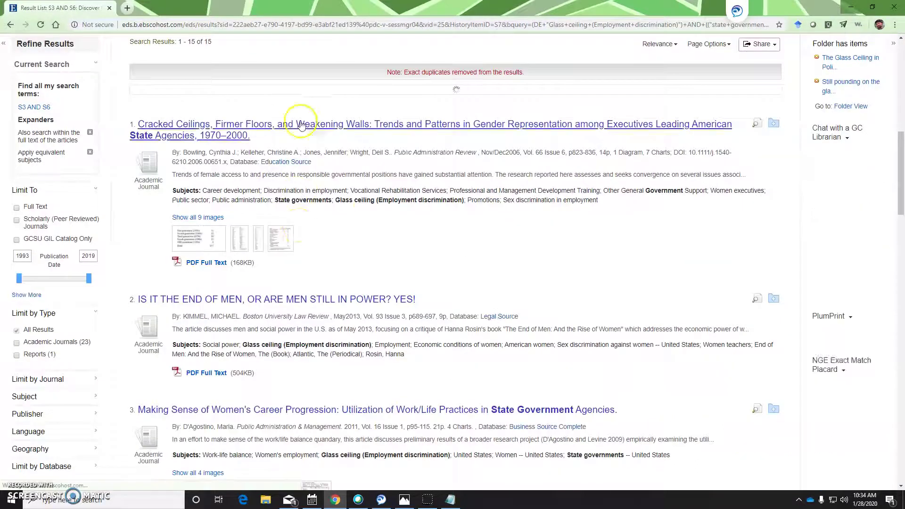
{"action": "scroll", "coordinate": [338, 212], "scroll_direction": "up", "scroll_amount": 8}
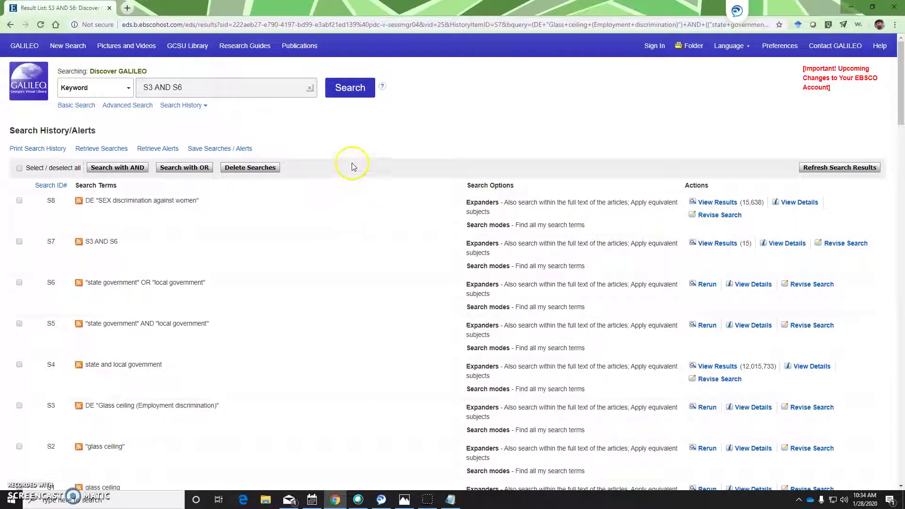
- From the search history, combine the "glass ceiling" phrase search S2 with the state or local government search S6 using AND
{"action": "left_click", "coordinate": [68, 48]}
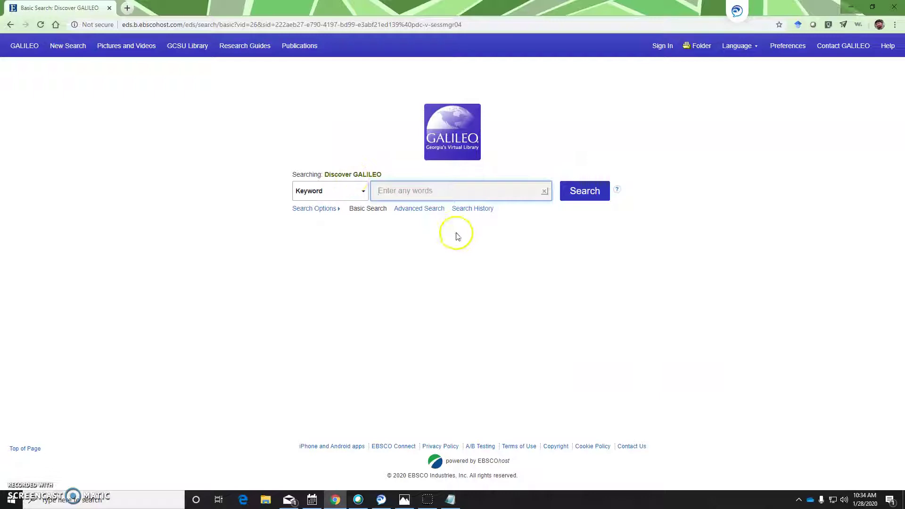
{"action": "left_click", "coordinate": [477, 212]}
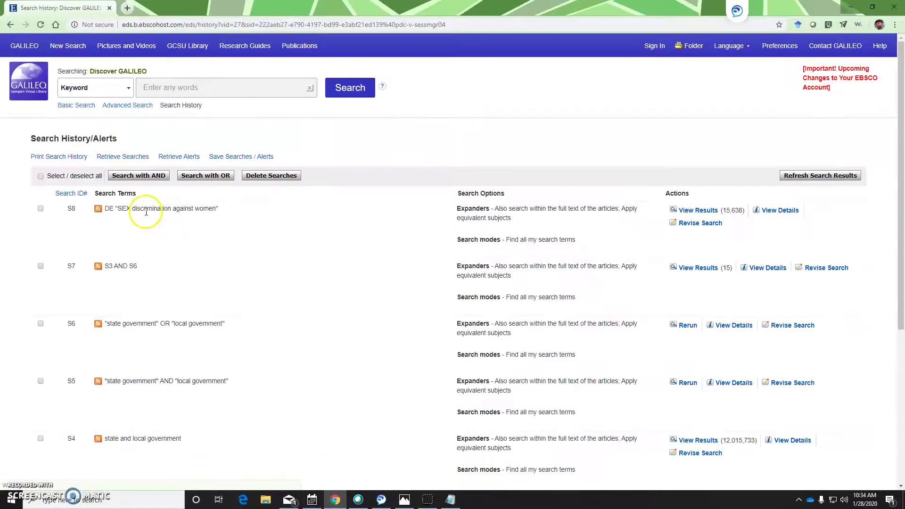
{"action": "scroll", "coordinate": [171, 217], "scroll_direction": "down", "scroll_amount": 2}
{"action": "scroll", "coordinate": [172, 217], "scroll_direction": "down", "scroll_amount": 3}
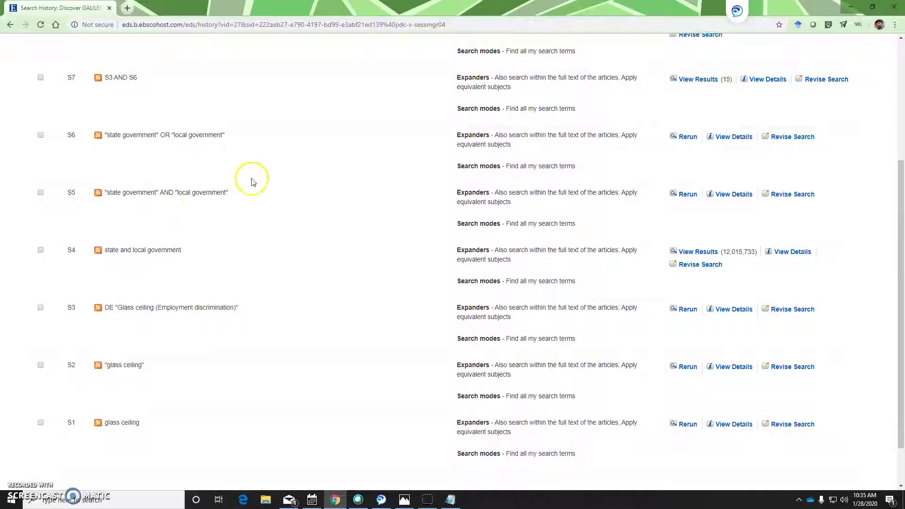
{"action": "left_click", "coordinate": [40, 136]}
{"action": "scroll", "coordinate": [168, 339], "scroll_direction": "up", "scroll_amount": 4}
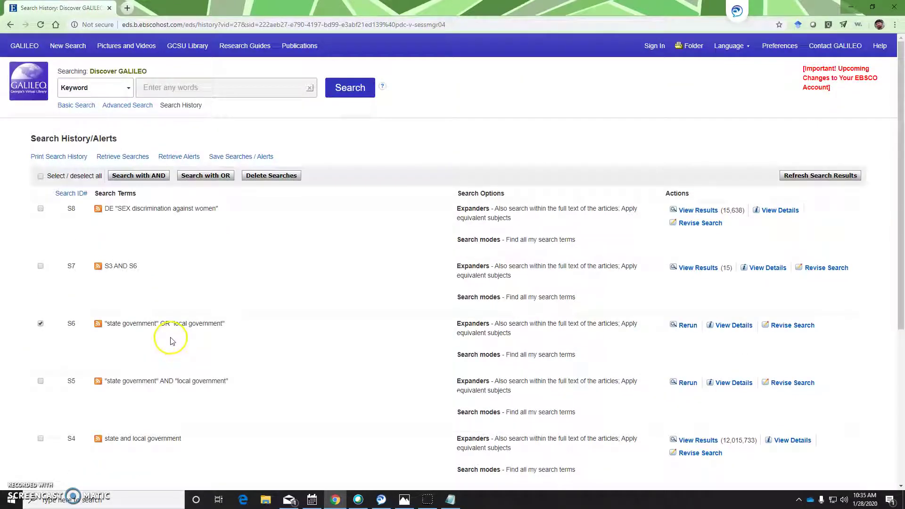
{"action": "left_click", "coordinate": [131, 176]}
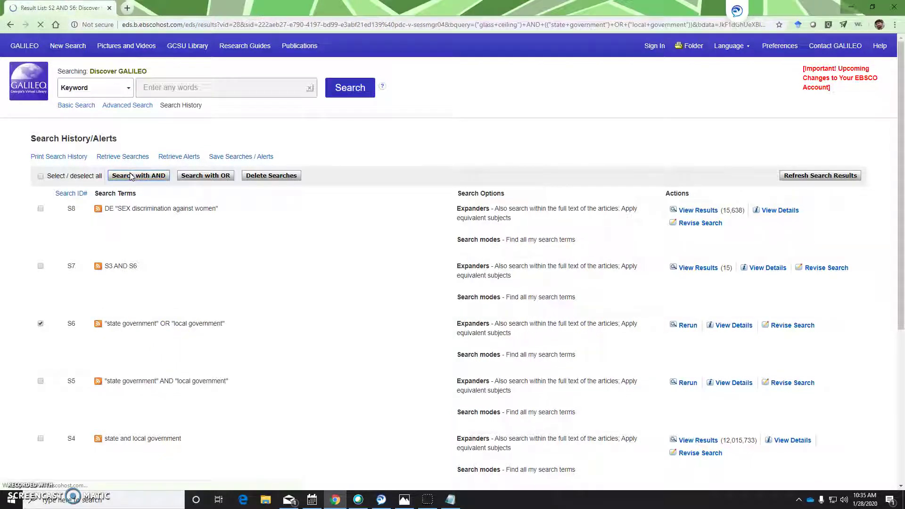
{"action": "left_click", "coordinate": [201, 107]}
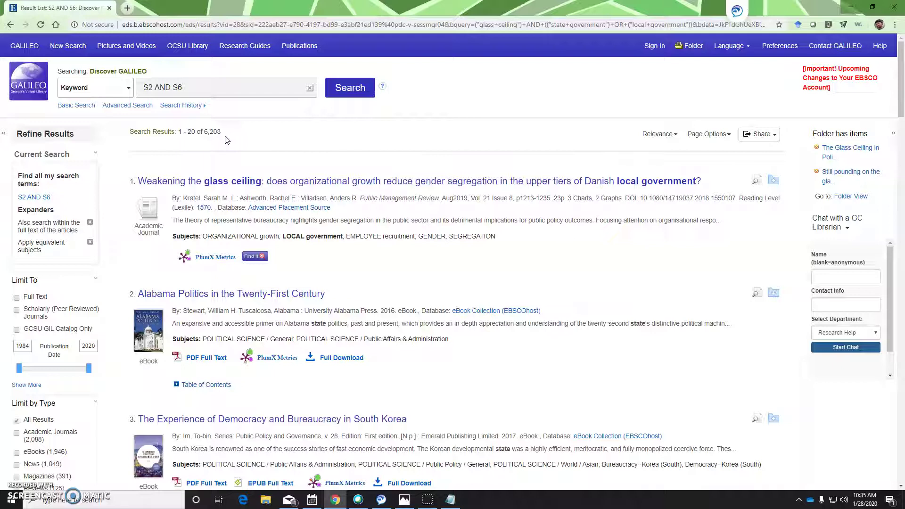
- Limit the S2 AND S6 results to the source types News and Magazines
{"action": "scroll", "coordinate": [89, 174], "scroll_direction": "down", "scroll_amount": 5}
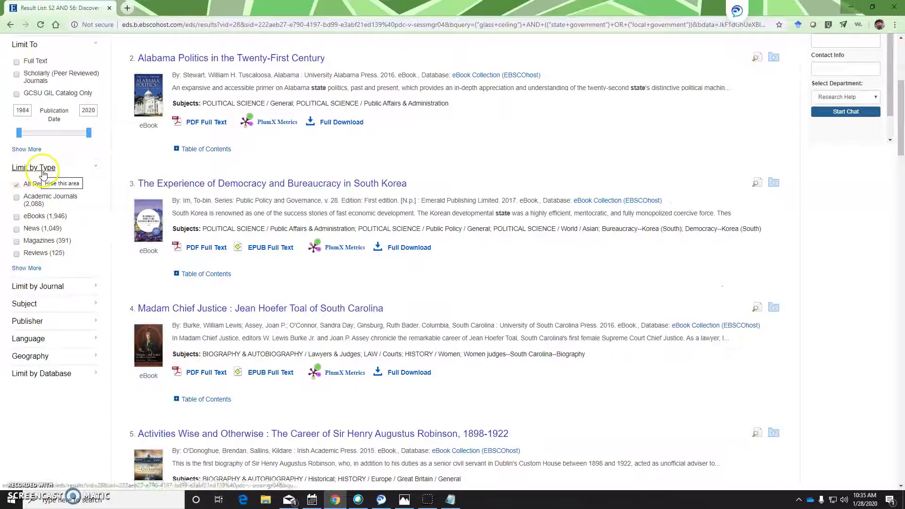
{"action": "left_click", "coordinate": [26, 268]}
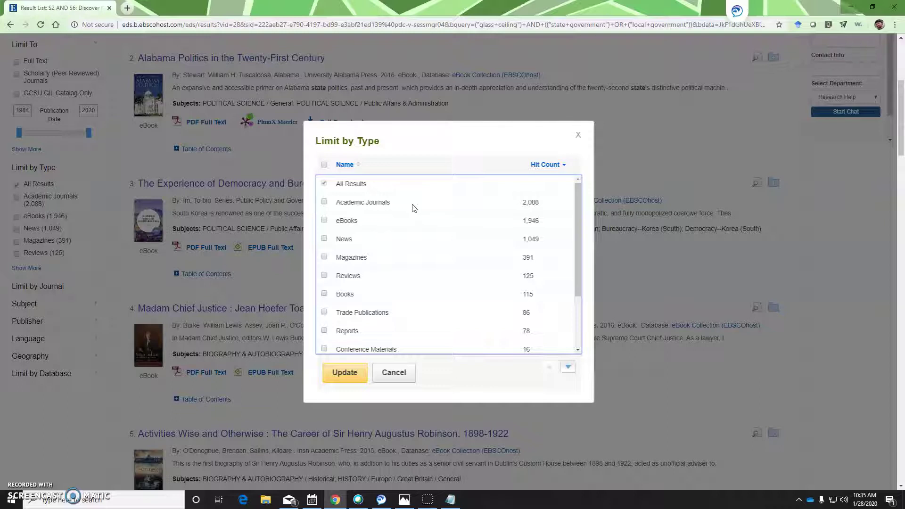
{"action": "left_click", "coordinate": [325, 239]}
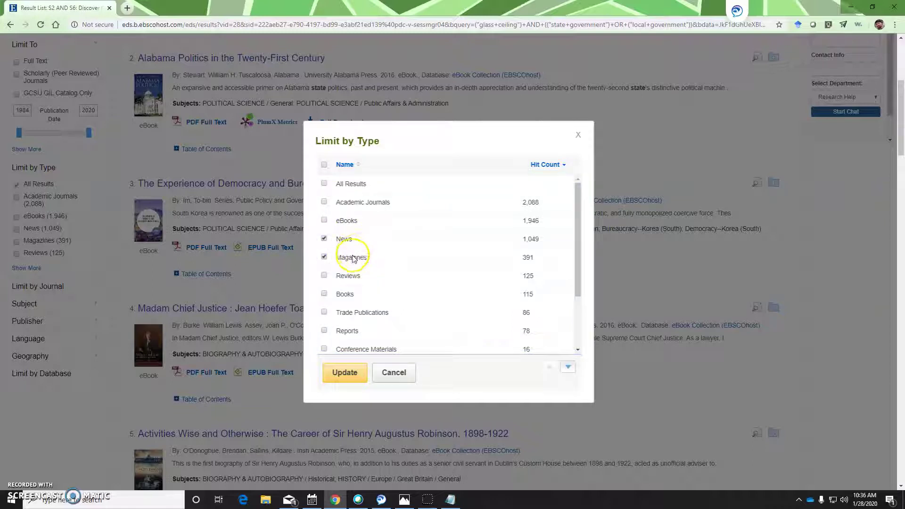
{"action": "left_click", "coordinate": [348, 374]}
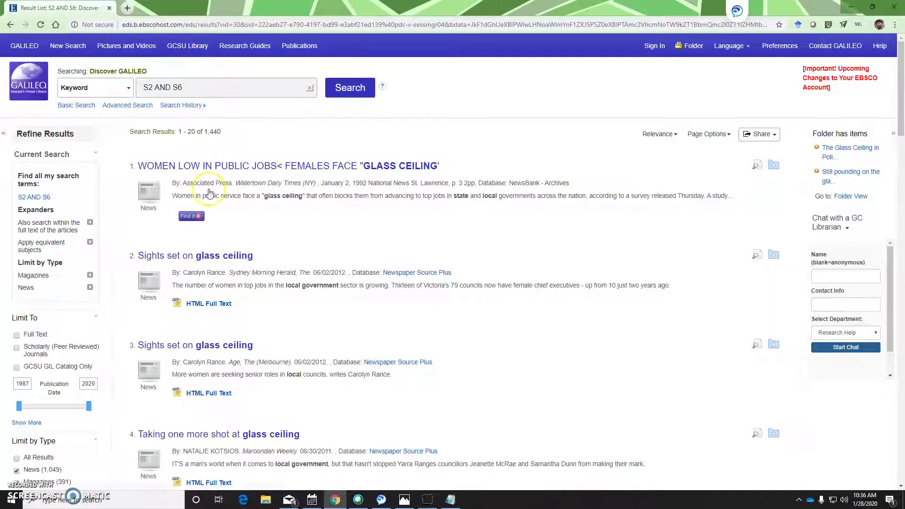
- Set the start year of the publication date range to 2015 for the news and magazine results
{"action": "scroll", "coordinate": [115, 253], "scroll_direction": "down", "scroll_amount": 3}
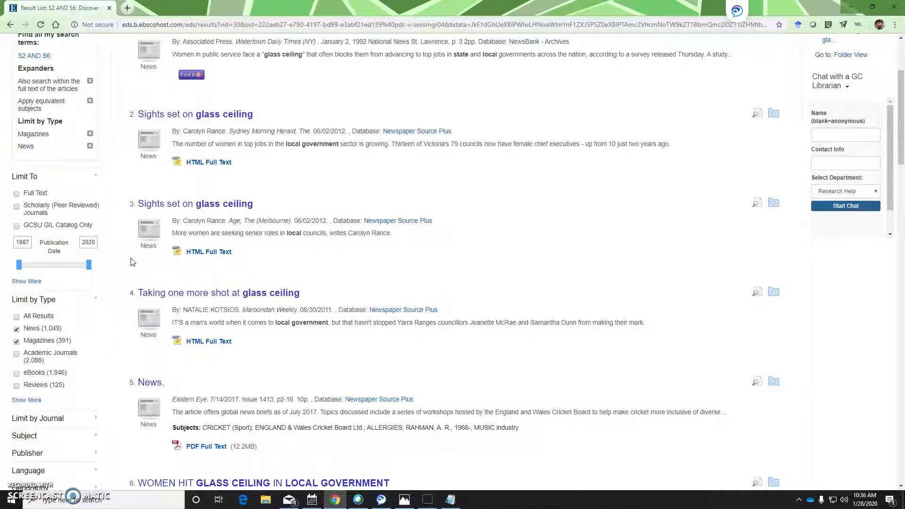
{"action": "double_click", "coordinate": [23, 240]}
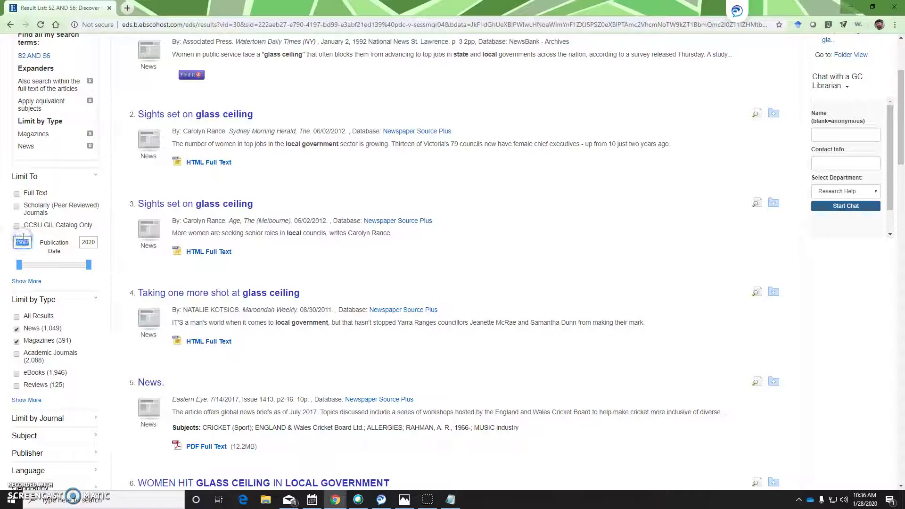
{"action": "type", "text": "2015"}
{"action": "key", "text": "Return"}
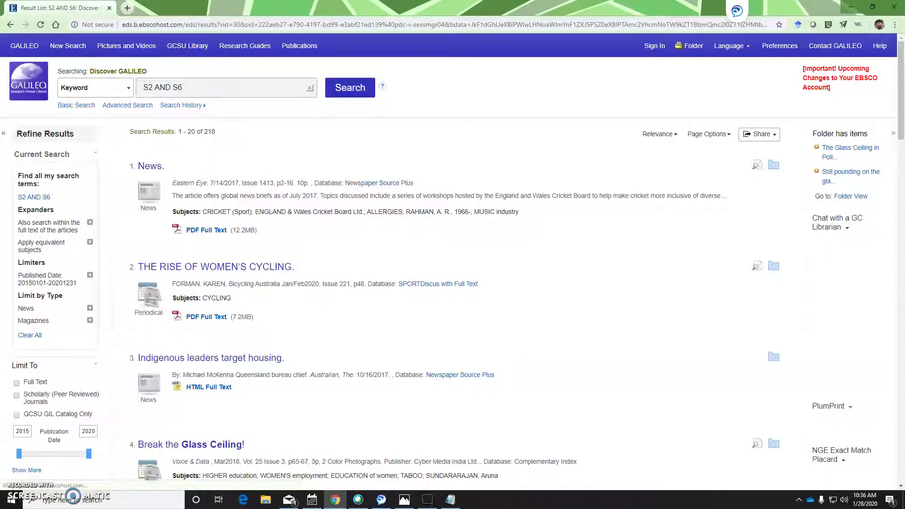
- Look through the first page of news and magazine results, examining titles, source publications and subjects for relevant articles
{"action": "scroll", "coordinate": [25, 417], "scroll_direction": "down", "scroll_amount": 3}
{"action": "scroll", "coordinate": [242, 397], "scroll_direction": "up", "scroll_amount": 3}
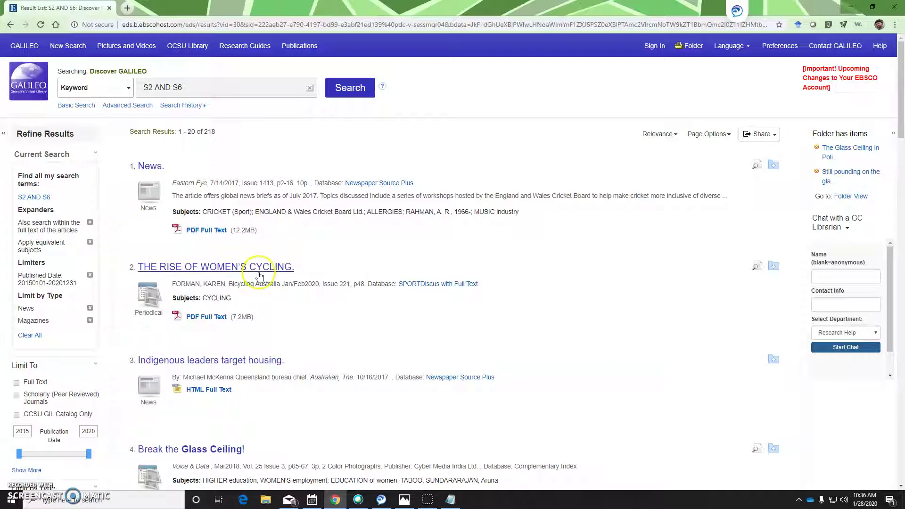
{"action": "scroll", "coordinate": [346, 281], "scroll_direction": "down", "scroll_amount": 2}
{"action": "scroll", "coordinate": [346, 281], "scroll_direction": "down", "scroll_amount": 5}
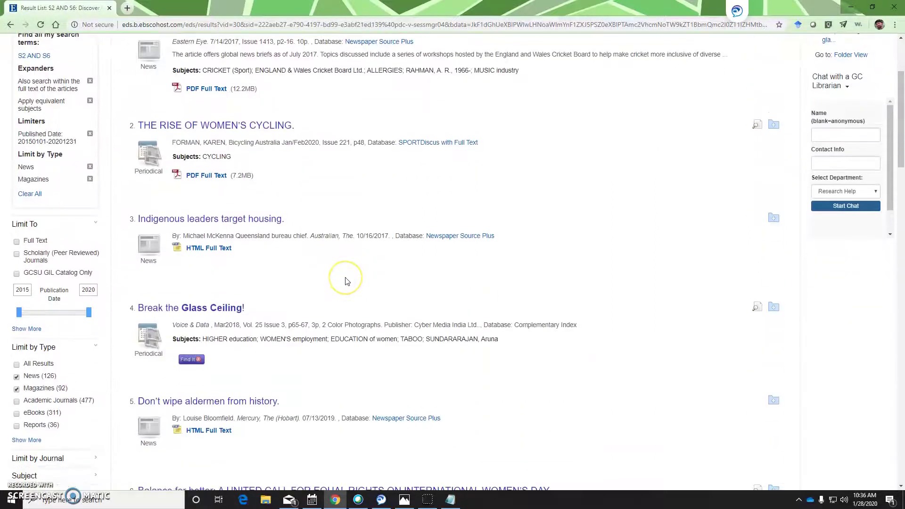
{"action": "scroll", "coordinate": [347, 278], "scroll_direction": "down", "scroll_amount": 2}
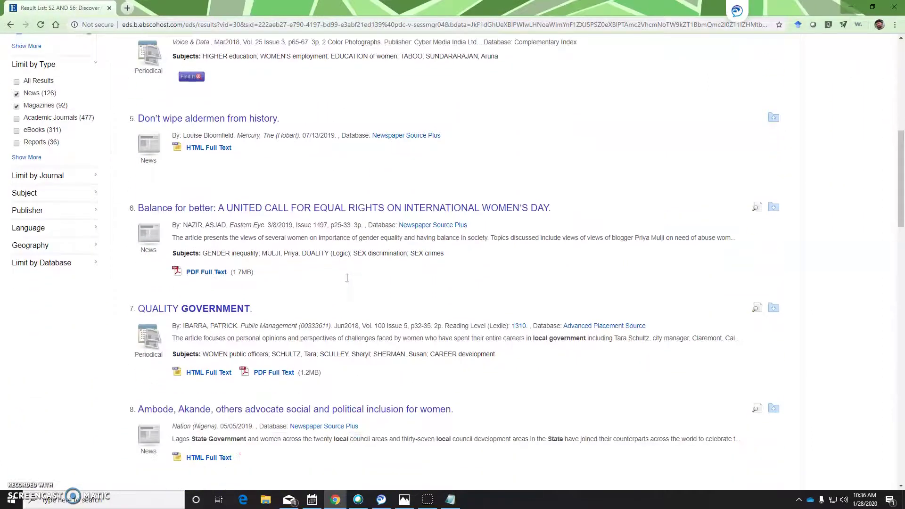
{"action": "scroll", "coordinate": [348, 282], "scroll_direction": "down", "scroll_amount": 4}
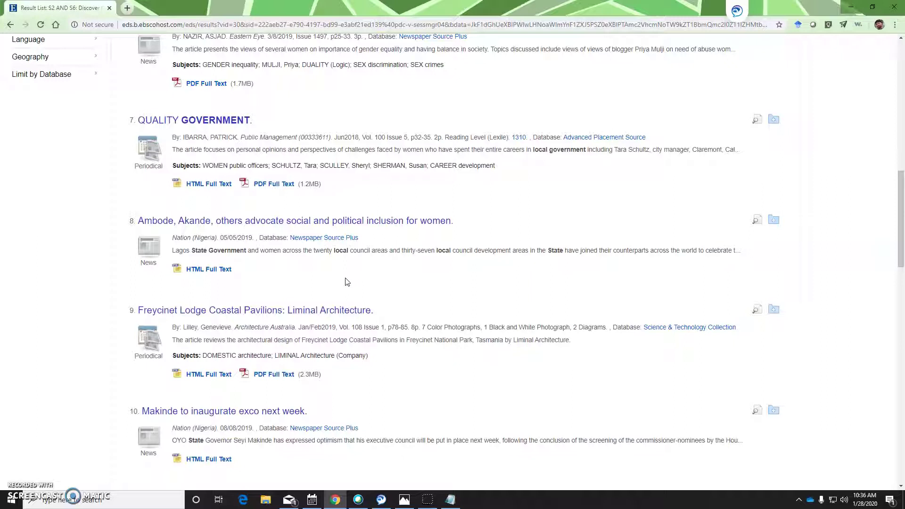
{"action": "scroll", "coordinate": [347, 281], "scroll_direction": "down", "scroll_amount": 2}
{"action": "scroll", "coordinate": [347, 282], "scroll_direction": "down", "scroll_amount": 4}
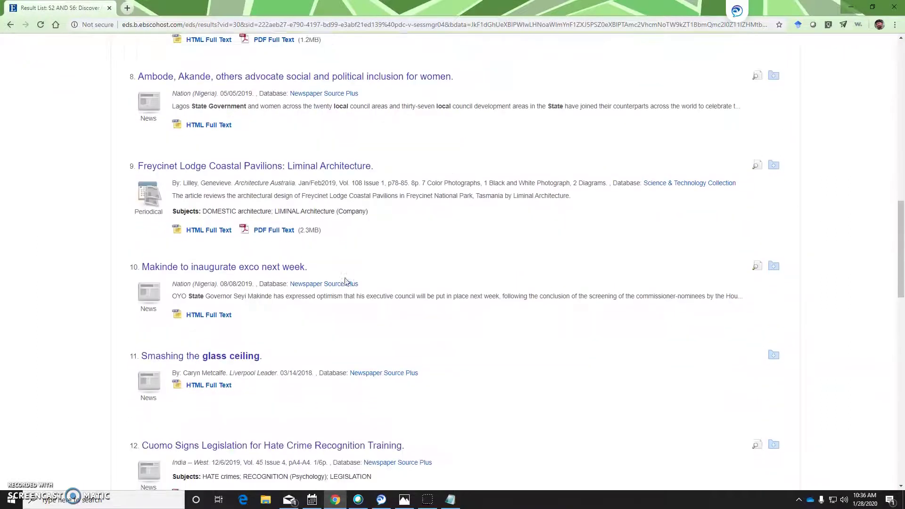
{"action": "scroll", "coordinate": [347, 282], "scroll_direction": "down", "scroll_amount": 2}
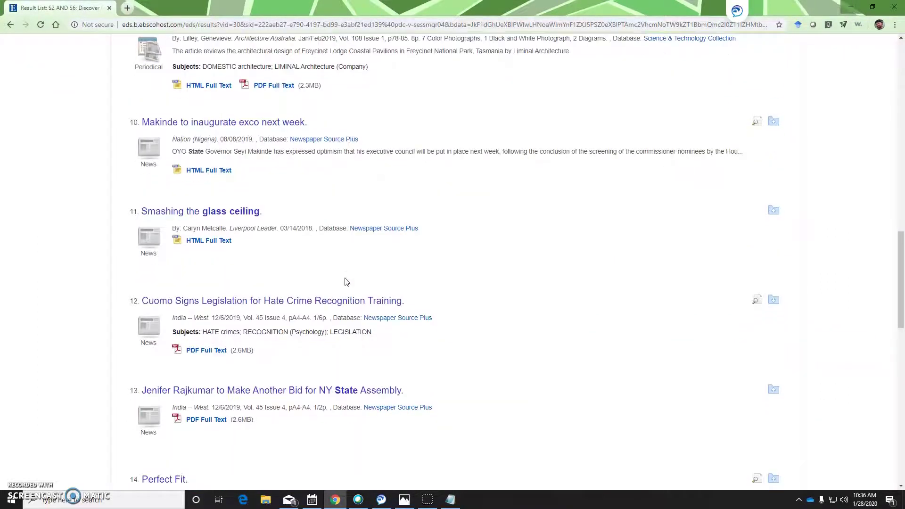
{"action": "left_click", "coordinate": [176, 233]}
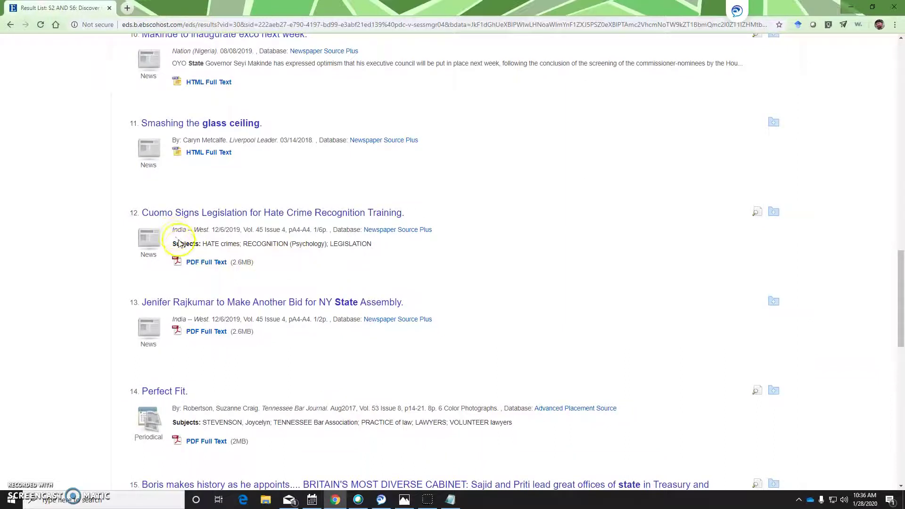
{"action": "scroll", "coordinate": [180, 240], "scroll_direction": "down", "scroll_amount": 3}
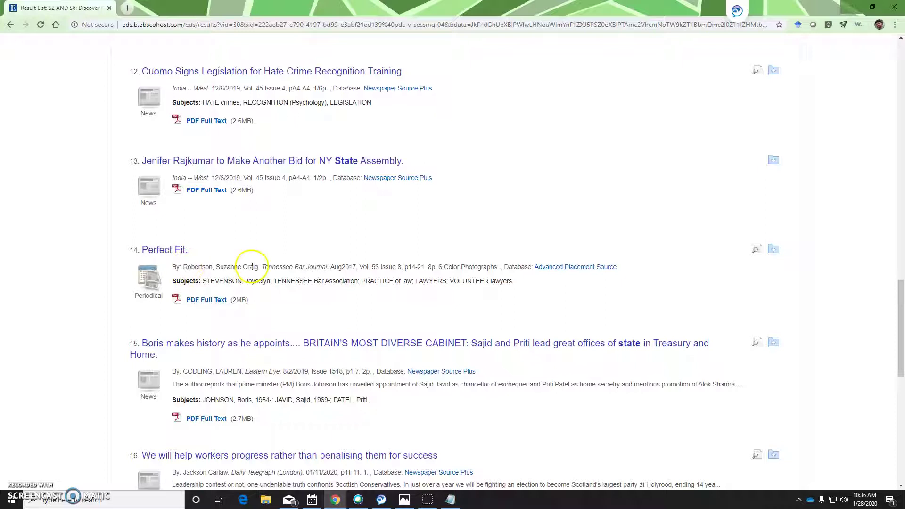
{"action": "left_click_drag", "start_coordinate": [264, 267], "coordinate": [321, 268]}
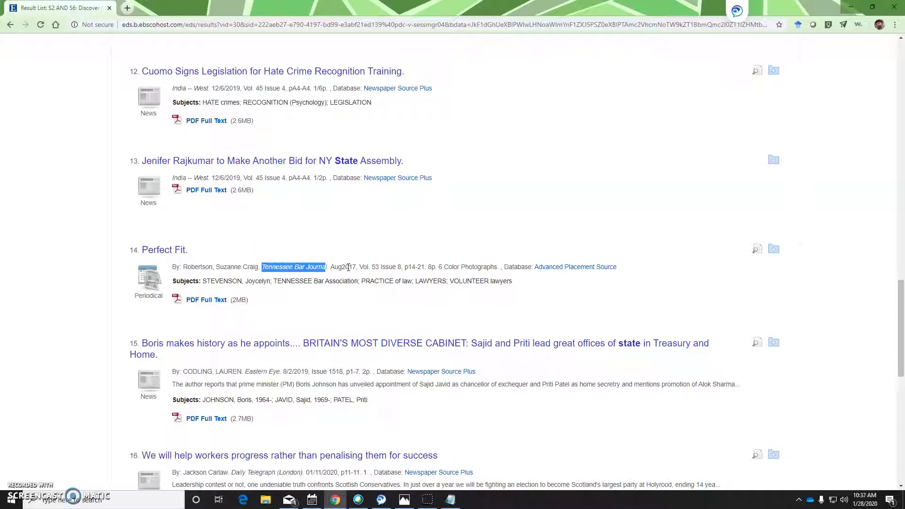
{"action": "scroll", "coordinate": [331, 269], "scroll_direction": "down", "scroll_amount": 6}
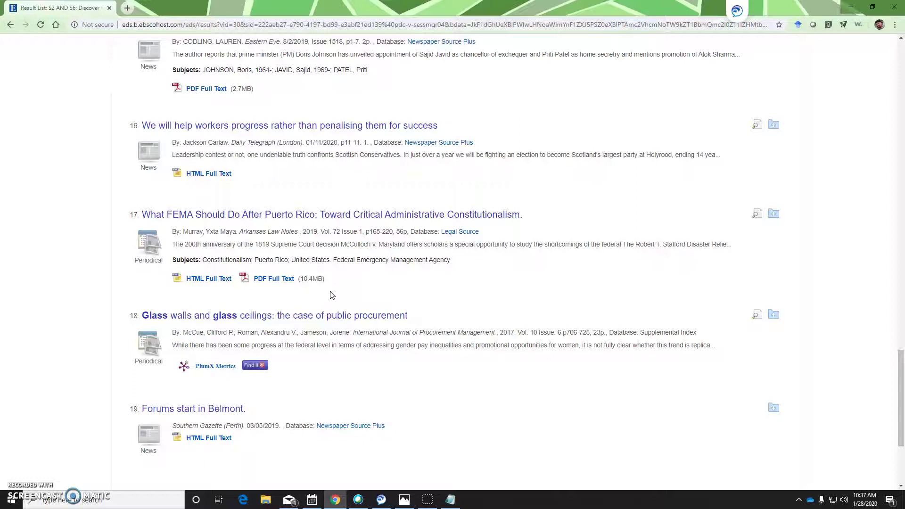
{"action": "scroll", "coordinate": [332, 295], "scroll_direction": "down", "scroll_amount": 2}
{"action": "scroll", "coordinate": [332, 295], "scroll_direction": "down", "scroll_amount": 2}
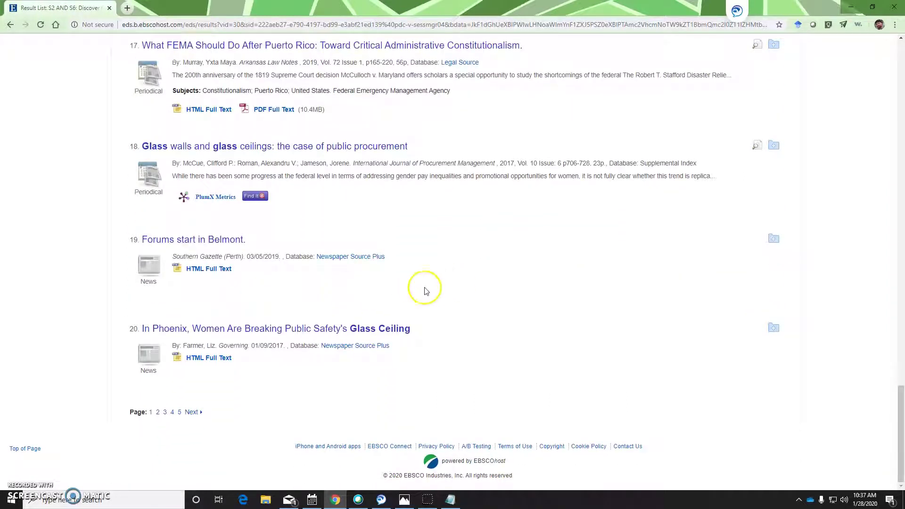
- Open the record of "In Phoenix, Women Are Breaking Public Safety's Glass Ceiling" and return to the result list
{"action": "left_click", "coordinate": [344, 327]}
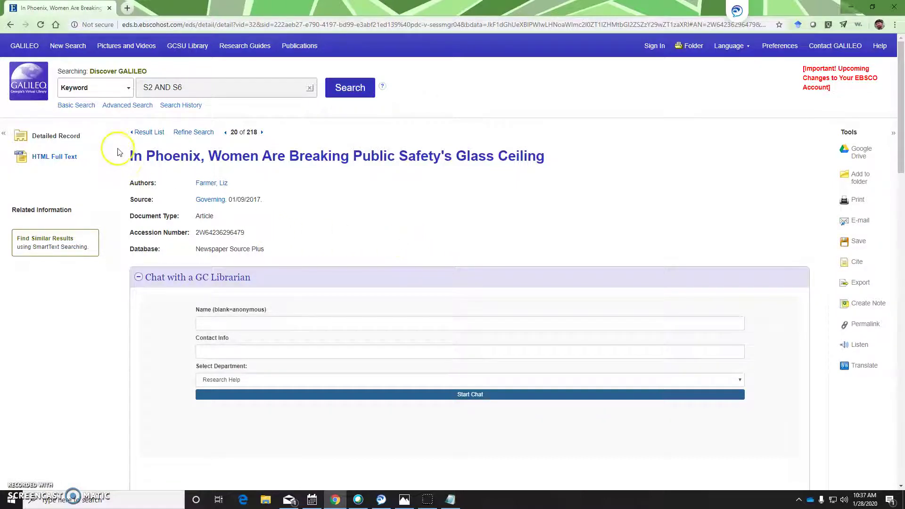
{"action": "left_click", "coordinate": [143, 137]}
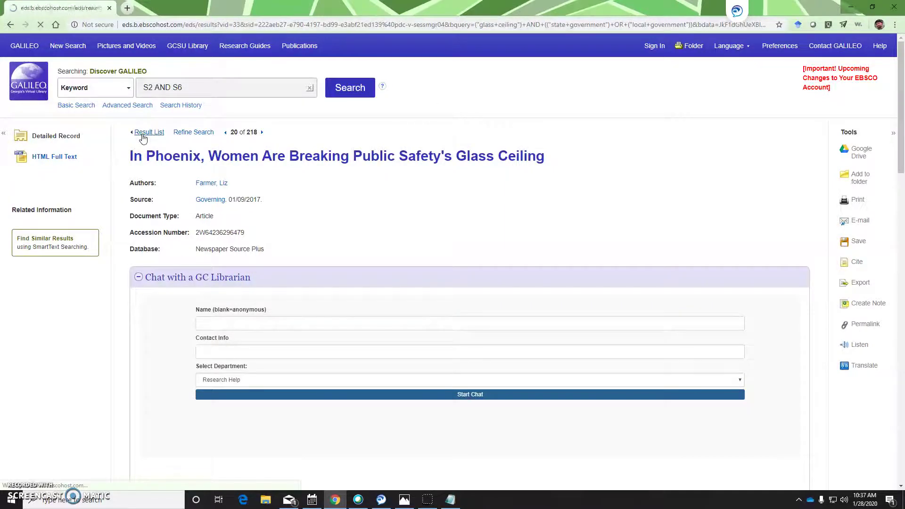
{"action": "left_click", "coordinate": [230, 203]}
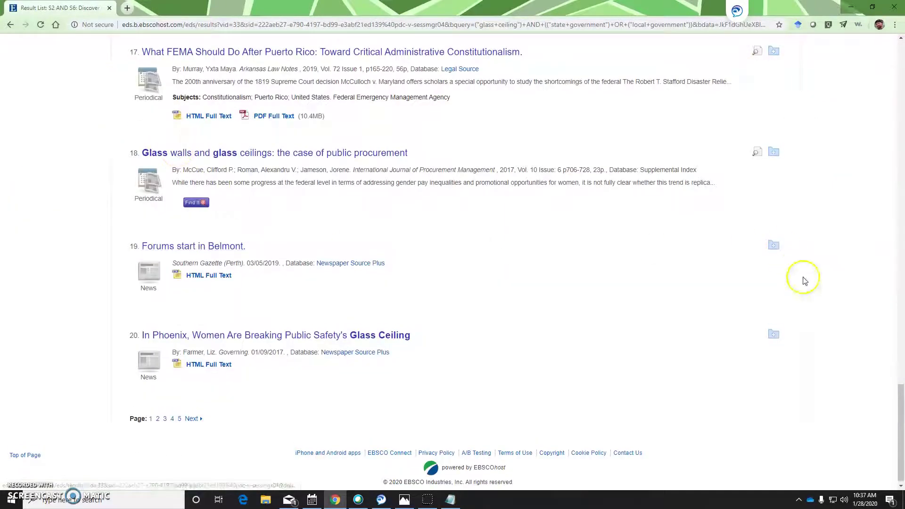
- Check the source types of the first results and remove the News and Magazines limits from the current search
{"action": "left_click_drag", "start_coordinate": [900, 398], "coordinate": [890, 89]}
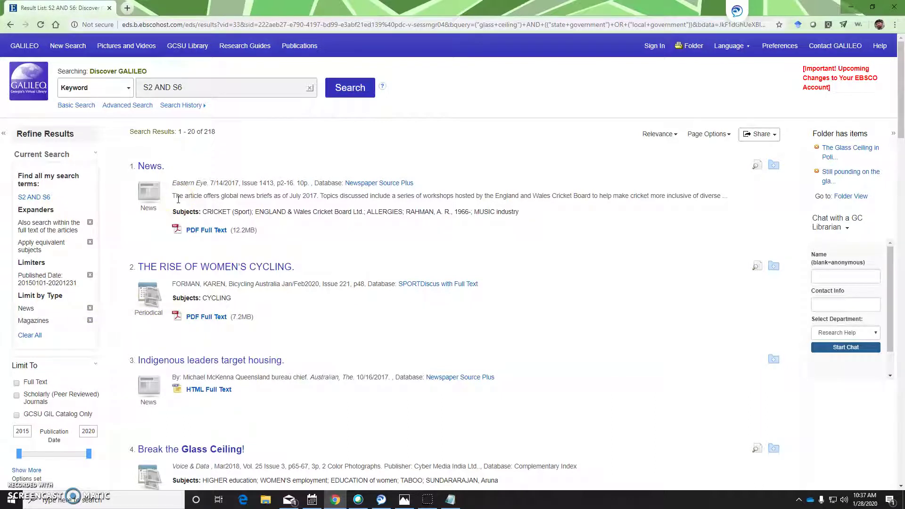
{"action": "scroll", "coordinate": [188, 287], "scroll_direction": "down", "scroll_amount": 3}
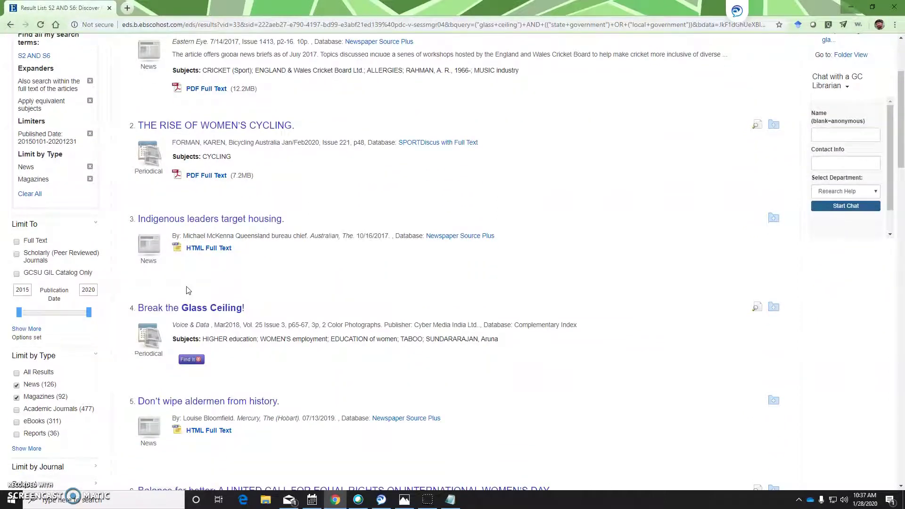
{"action": "scroll", "coordinate": [188, 289], "scroll_direction": "down", "scroll_amount": 2}
{"action": "left_click", "coordinate": [144, 245]}
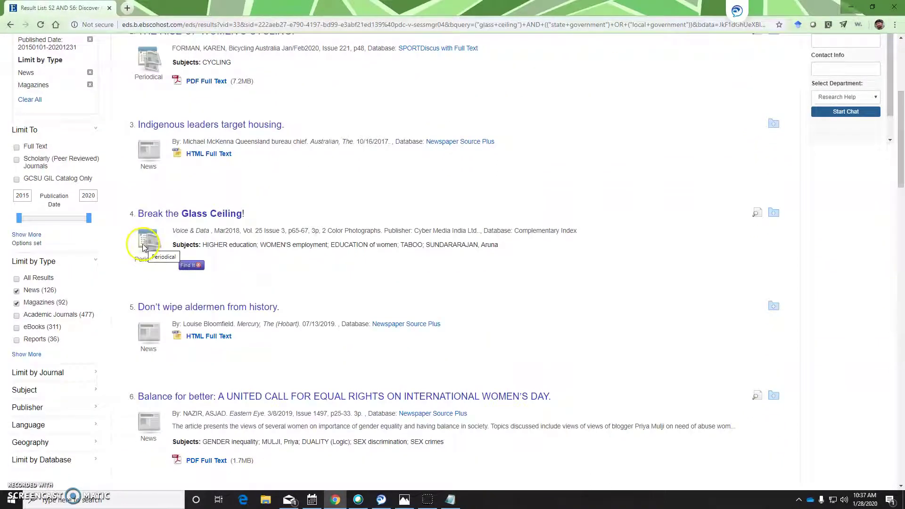
{"action": "scroll", "coordinate": [142, 244], "scroll_direction": "up", "scroll_amount": 2}
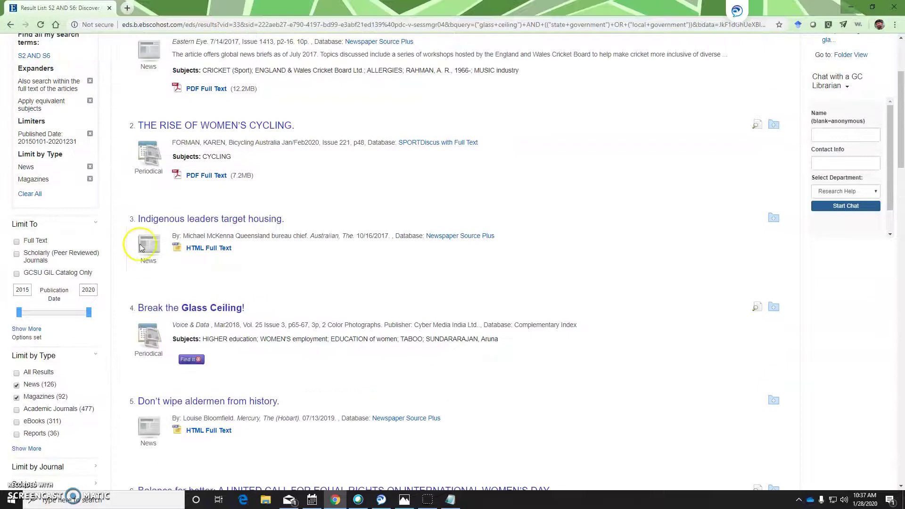
{"action": "left_click", "coordinate": [90, 168]}
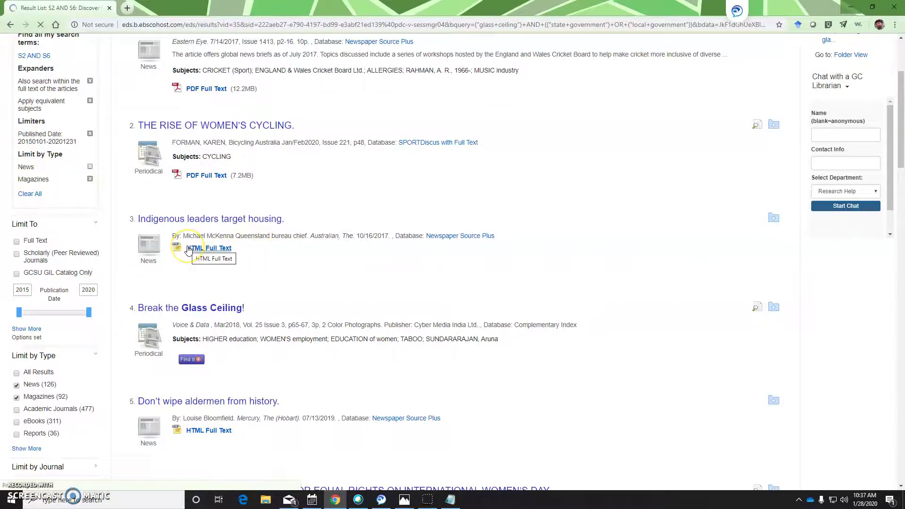
- Limit the S2 AND S6 results to the source types eBooks and Books
{"action": "scroll", "coordinate": [86, 301], "scroll_direction": "down", "scroll_amount": 4}
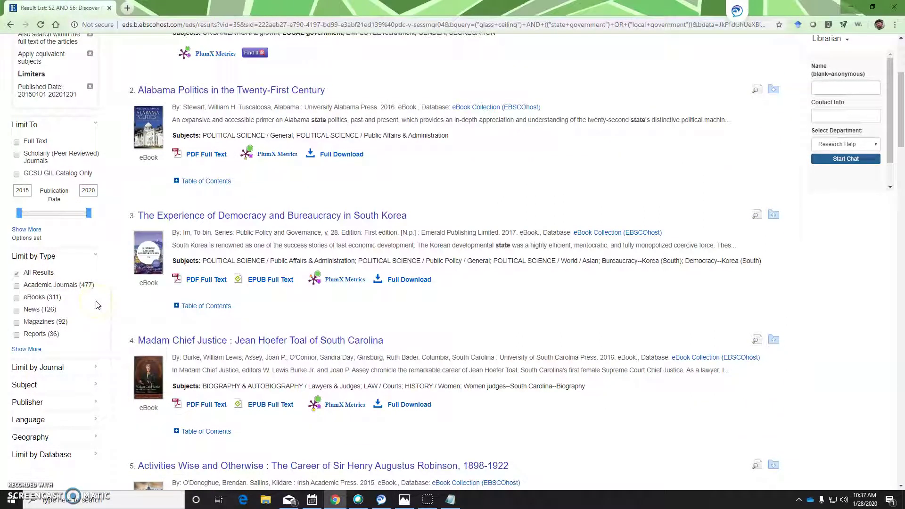
{"action": "left_click", "coordinate": [26, 349]}
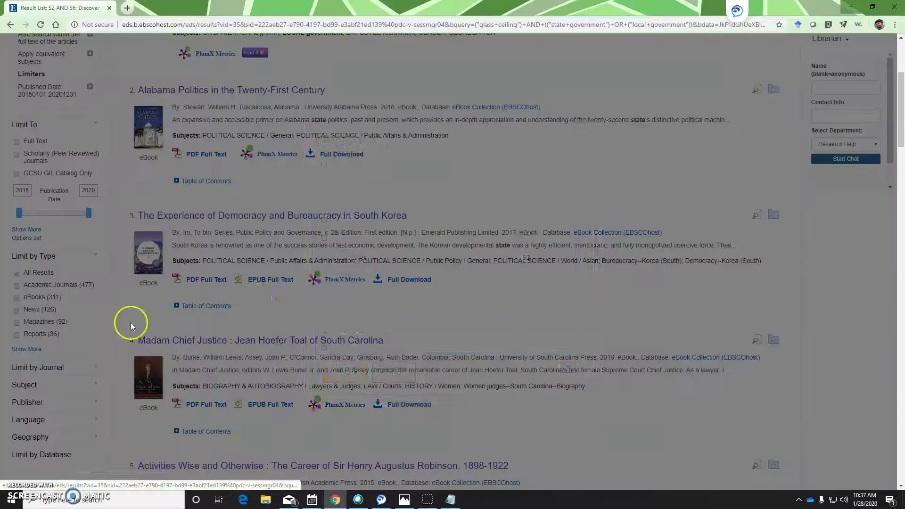
{"action": "left_click", "coordinate": [325, 222]}
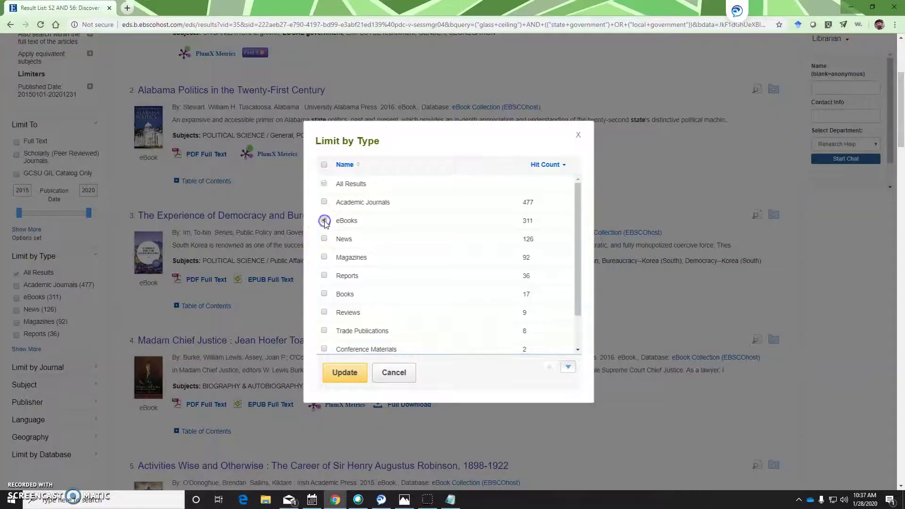
{"action": "left_click", "coordinate": [324, 295]}
{"action": "left_click", "coordinate": [344, 375]}
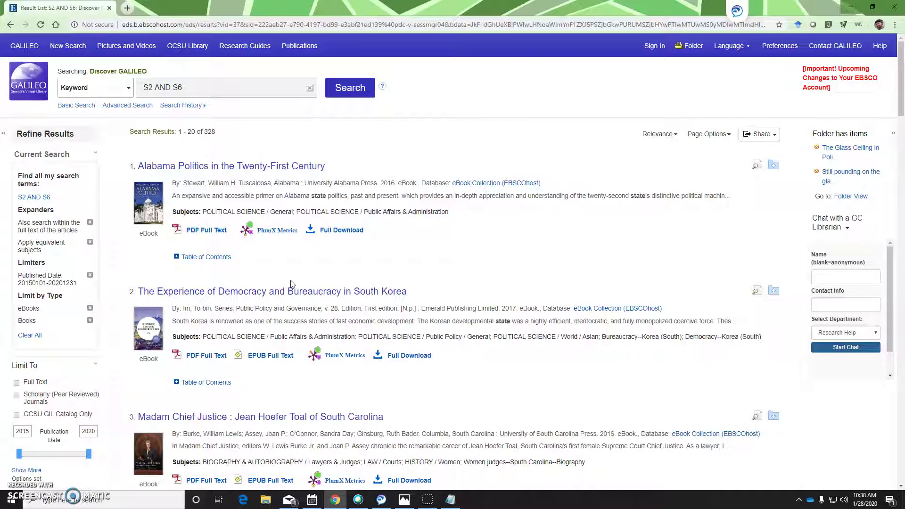
- Expand the table of contents of the eBook "Alabama Politics in the Twenty-First Century" in the result list
{"action": "scroll", "coordinate": [291, 282], "scroll_direction": "down", "scroll_amount": 2}
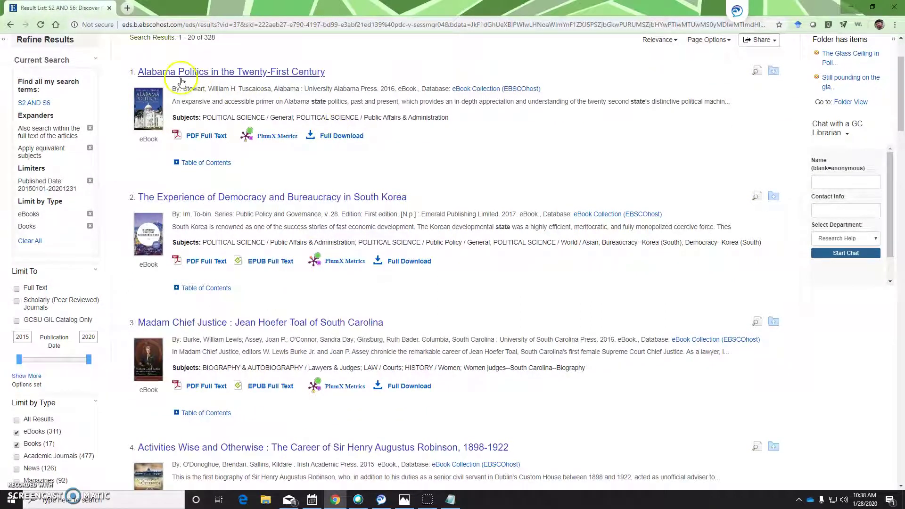
{"action": "left_click", "coordinate": [162, 78]}
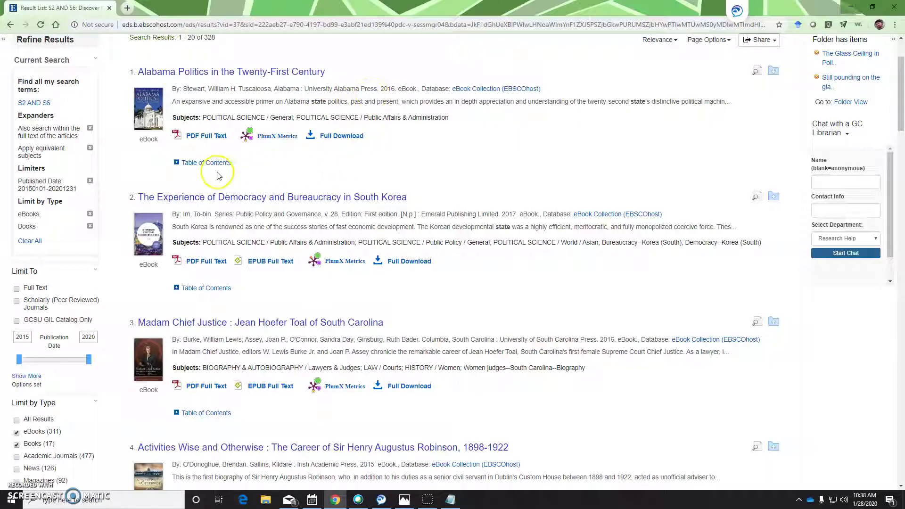
{"action": "left_click", "coordinate": [176, 163]}
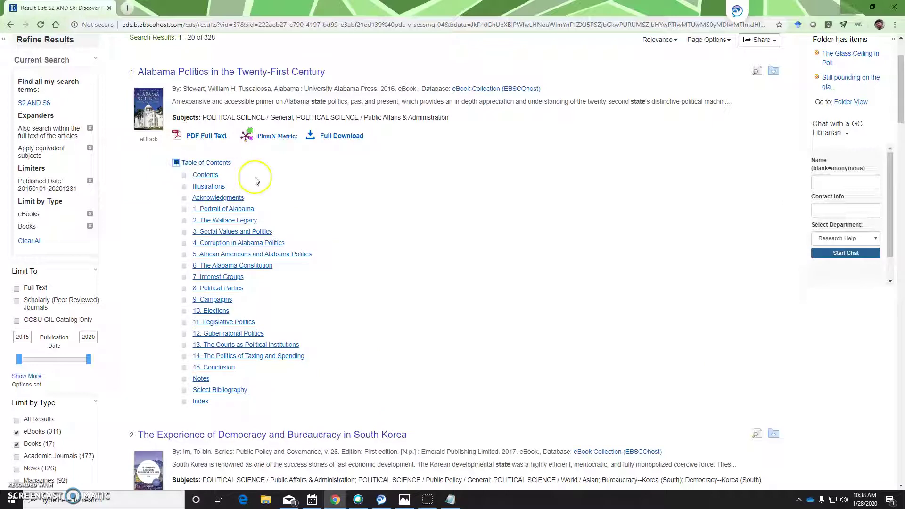